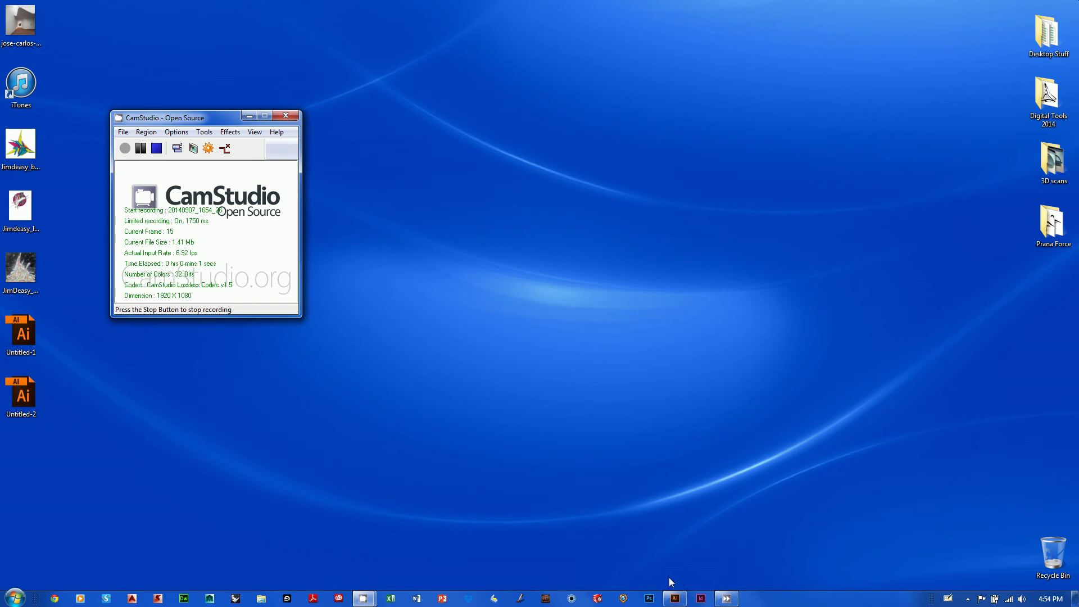
# Bring the blank Untitled-2.ai document to the front and choose the Ellipse tool.
pyautogui.click(674, 598)
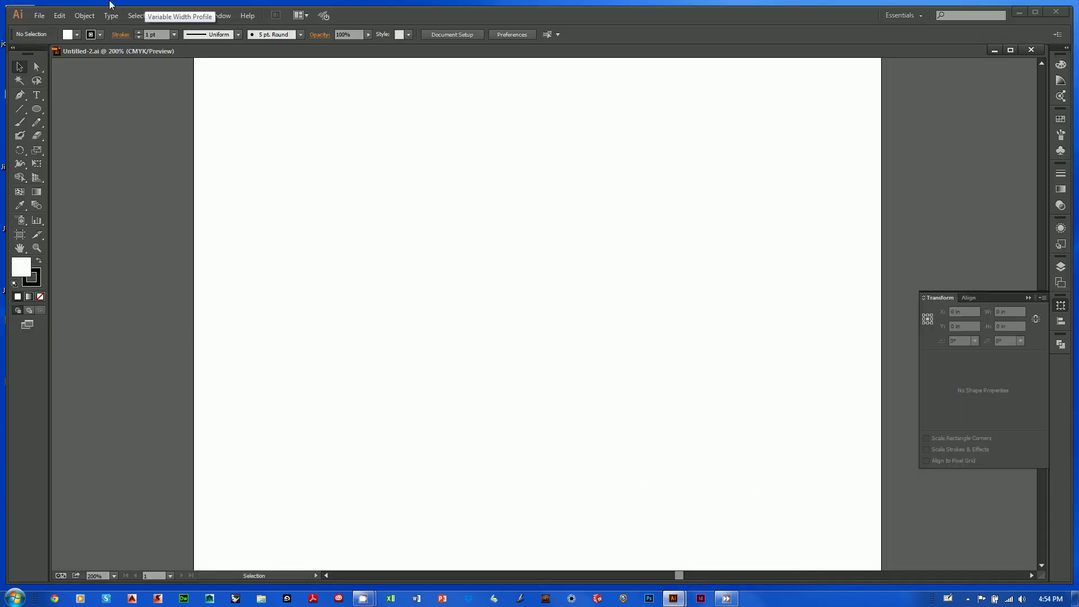
pyautogui.click(36, 109)
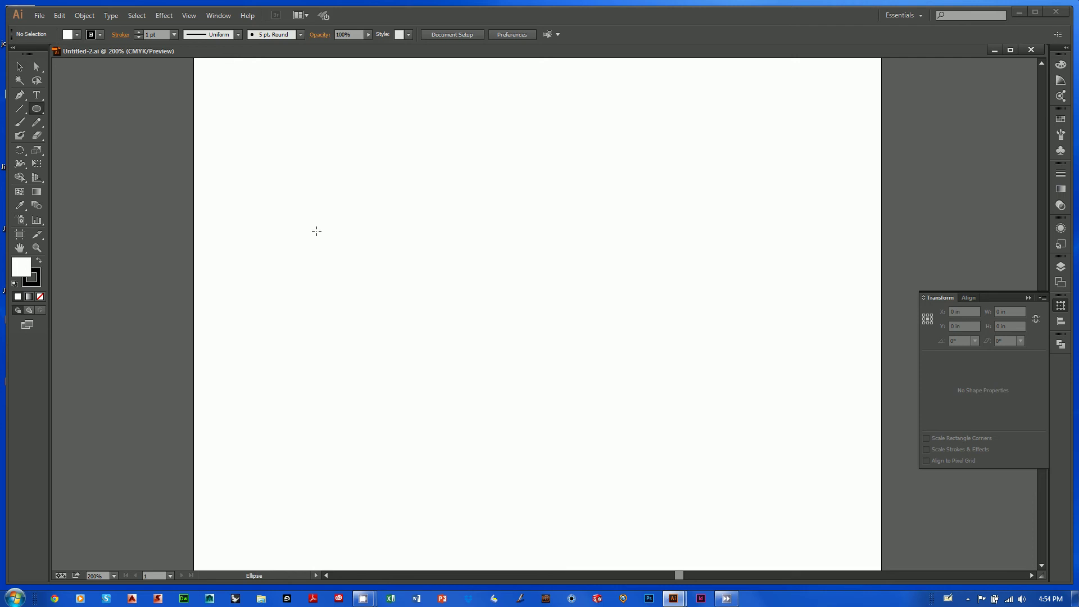
# Draw a rectangle just left of the page centre with the Rectangle tool.
pyautogui.click(37, 106)
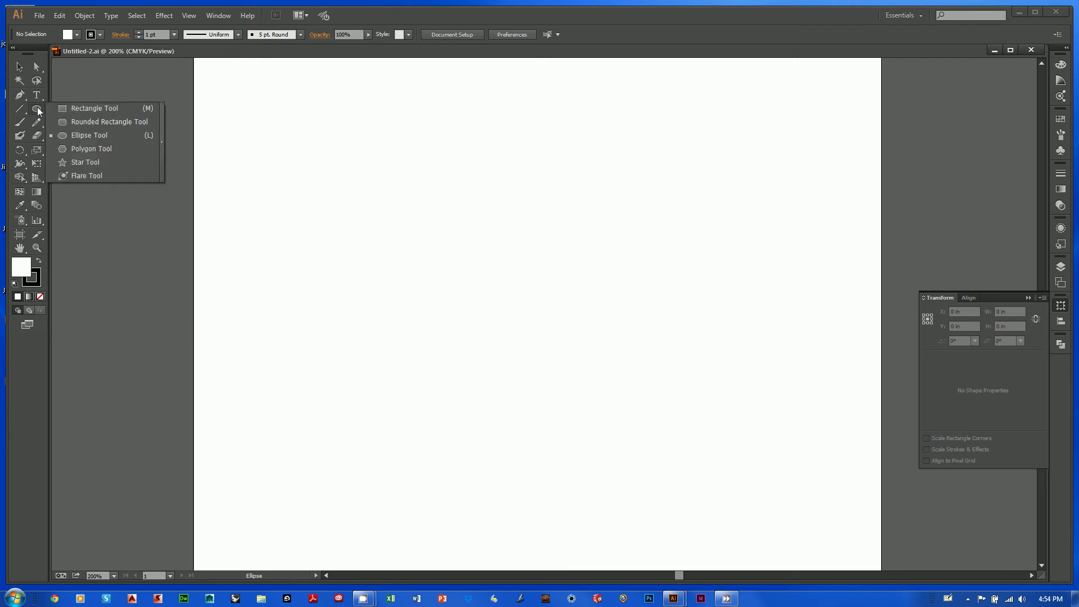
pyautogui.click(73, 113)
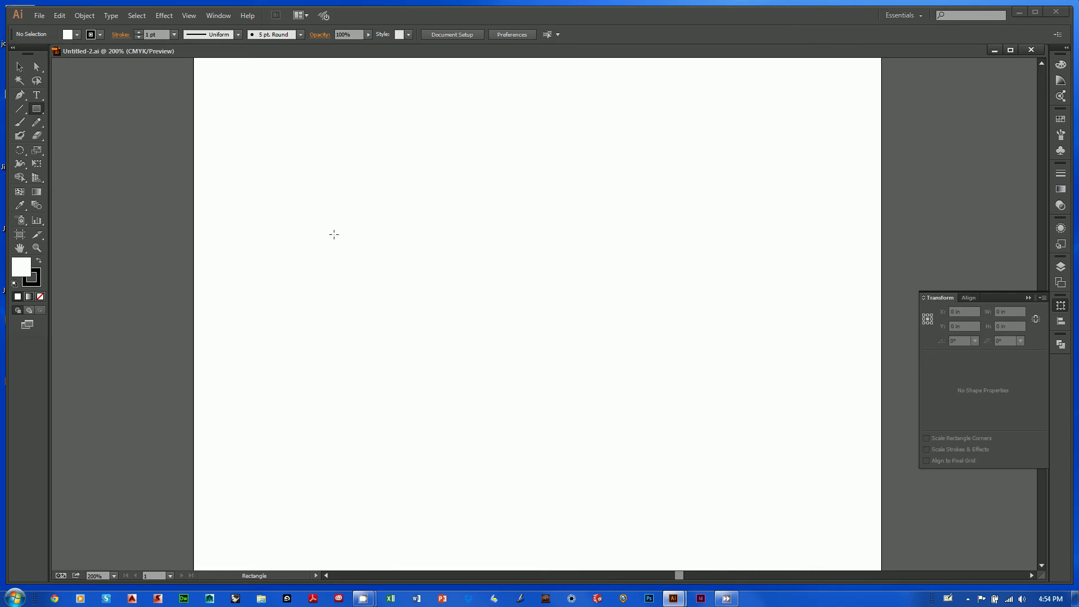
pyautogui.moveTo(331, 227); pyautogui.dragTo(529, 398)
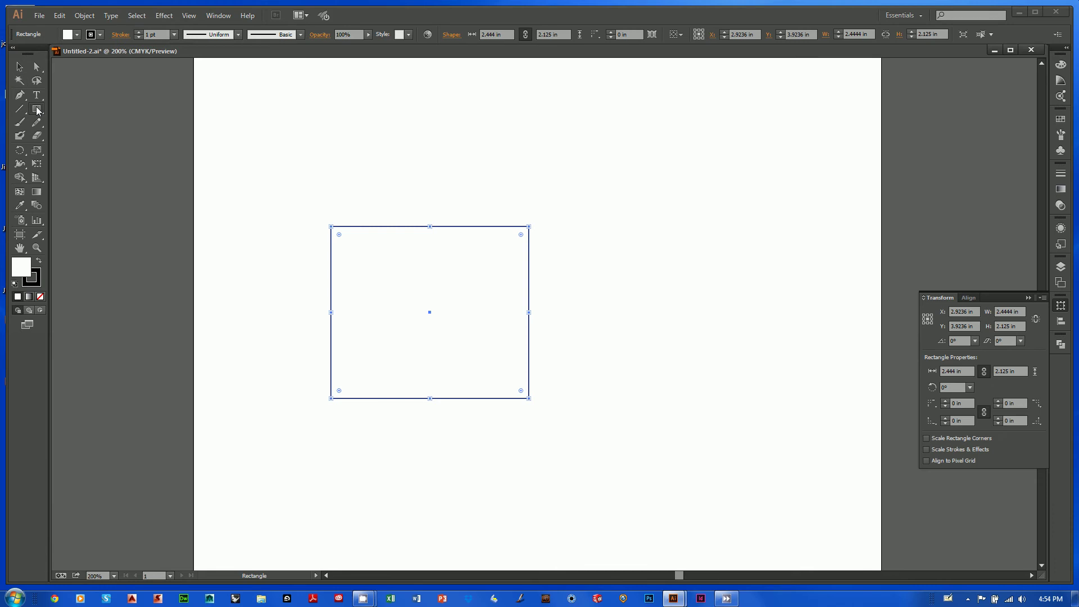
# Add a circle overlapping the rectangle's lower right and a star overlapping the circle.
pyautogui.moveTo(37, 110); pyautogui.dragTo(81, 134)
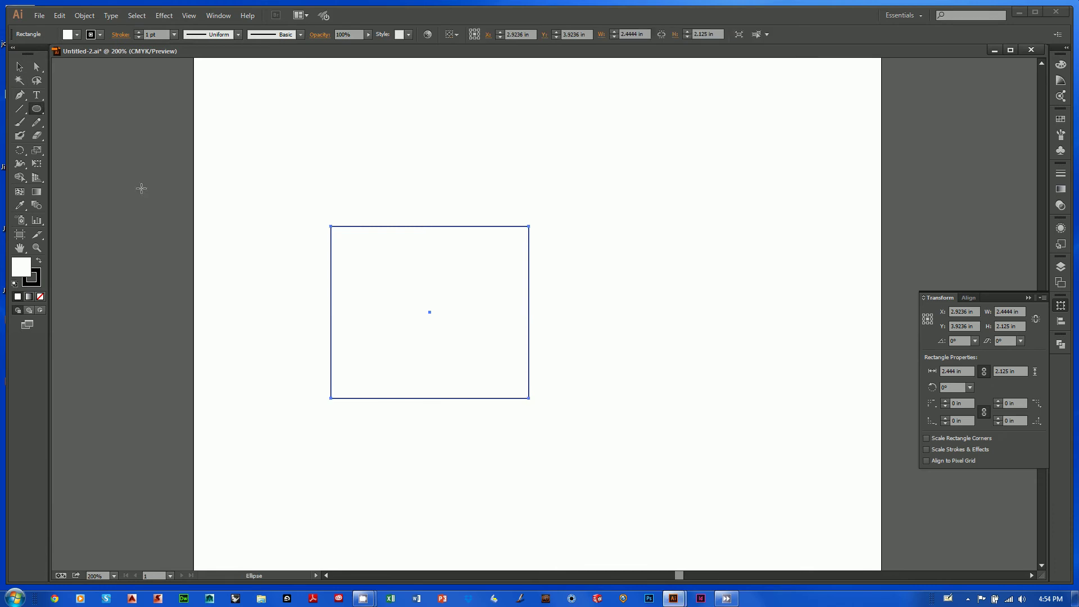
pyautogui.moveTo(505, 272); pyautogui.dragTo(643, 409)
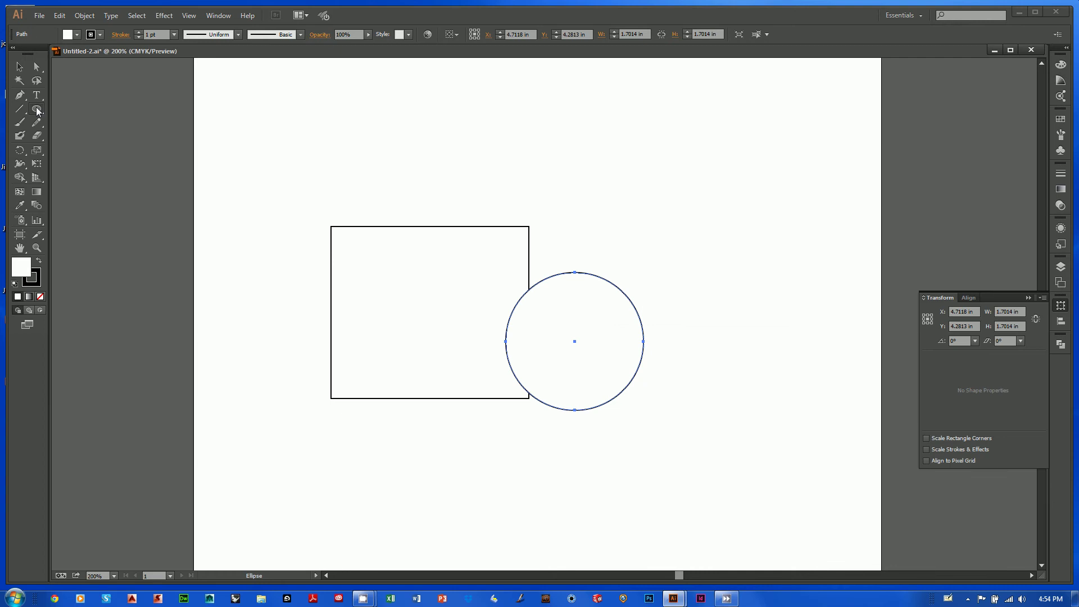
pyautogui.moveTo(37, 109); pyautogui.dragTo(89, 163)
pyautogui.moveTo(621, 313); pyautogui.dragTo(627, 410)
# Move the star to the right and the rectangle down and to the right.
pyautogui.click(20, 67)
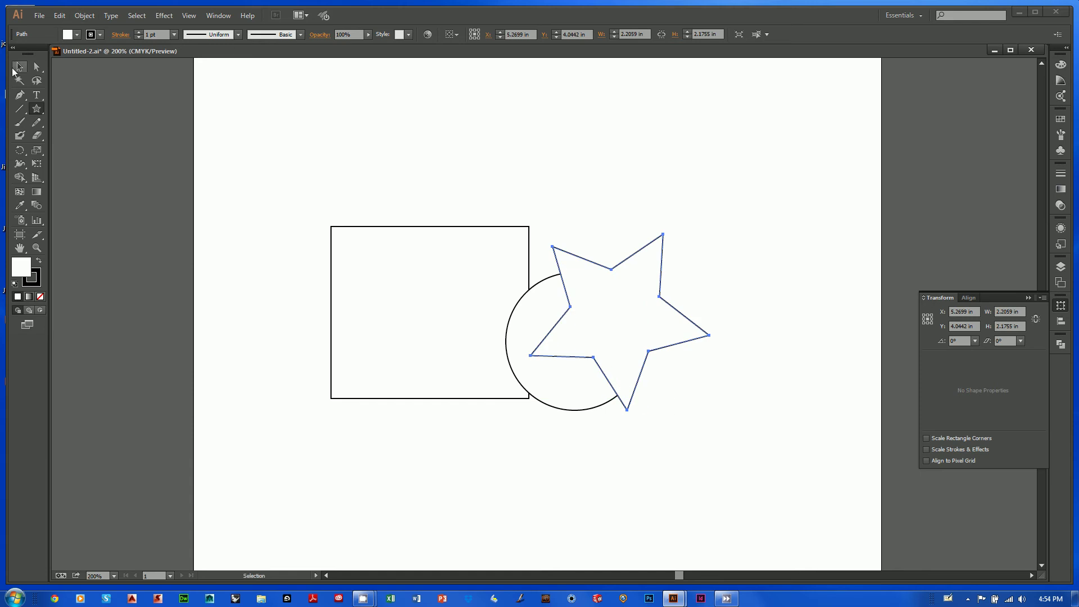
pyautogui.moveTo(659, 321); pyautogui.dragTo(695, 321)
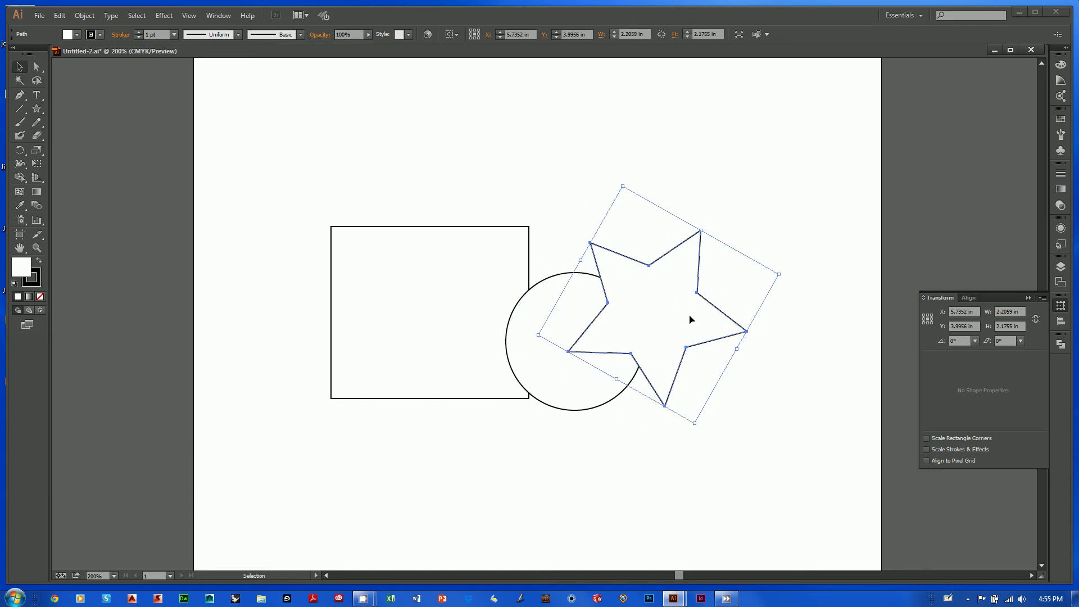
pyautogui.click(733, 146)
pyautogui.moveTo(415, 300); pyautogui.dragTo(405, 332)
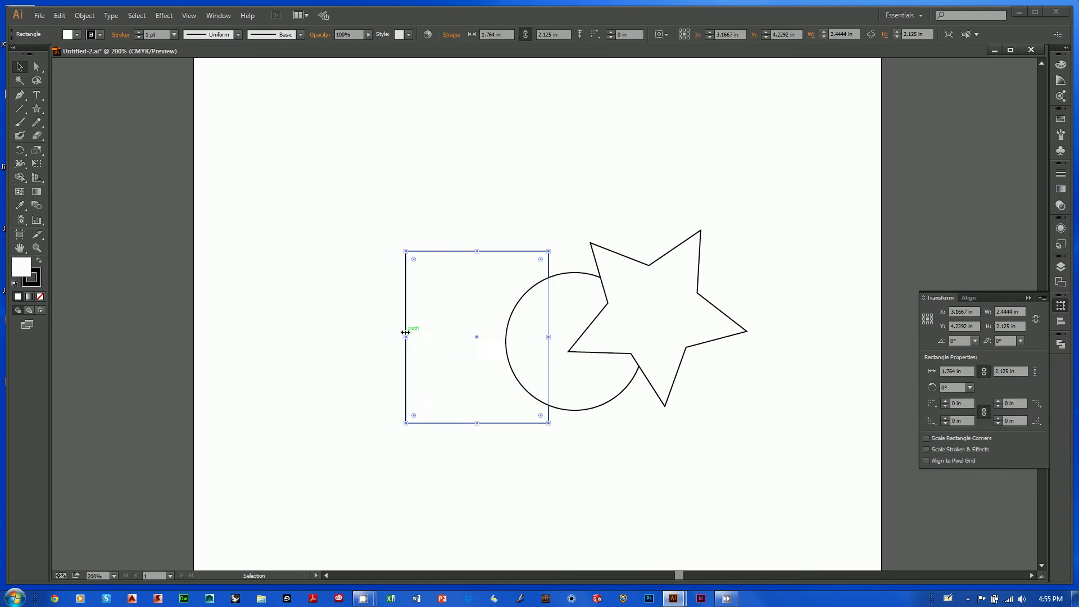
pyautogui.click(451, 194)
# Reposition the star down and further right so it still overlaps the circle.
pyautogui.click(565, 315)
pyautogui.click(679, 311)
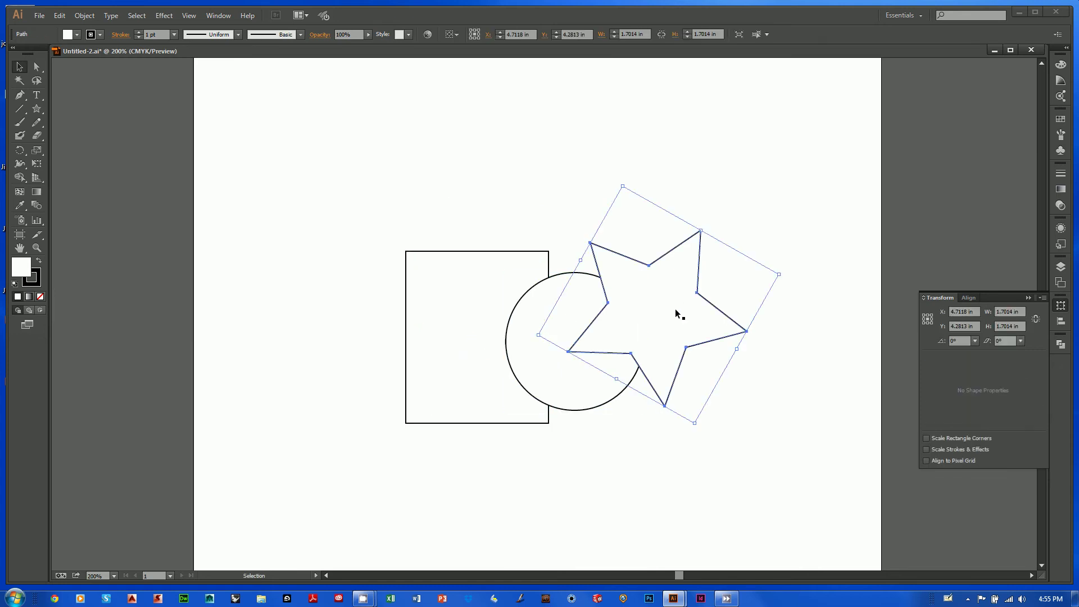
pyautogui.click(758, 169)
pyautogui.moveTo(679, 321); pyautogui.dragTo(685, 355)
pyautogui.moveTo(669, 392); pyautogui.dragTo(678, 370)
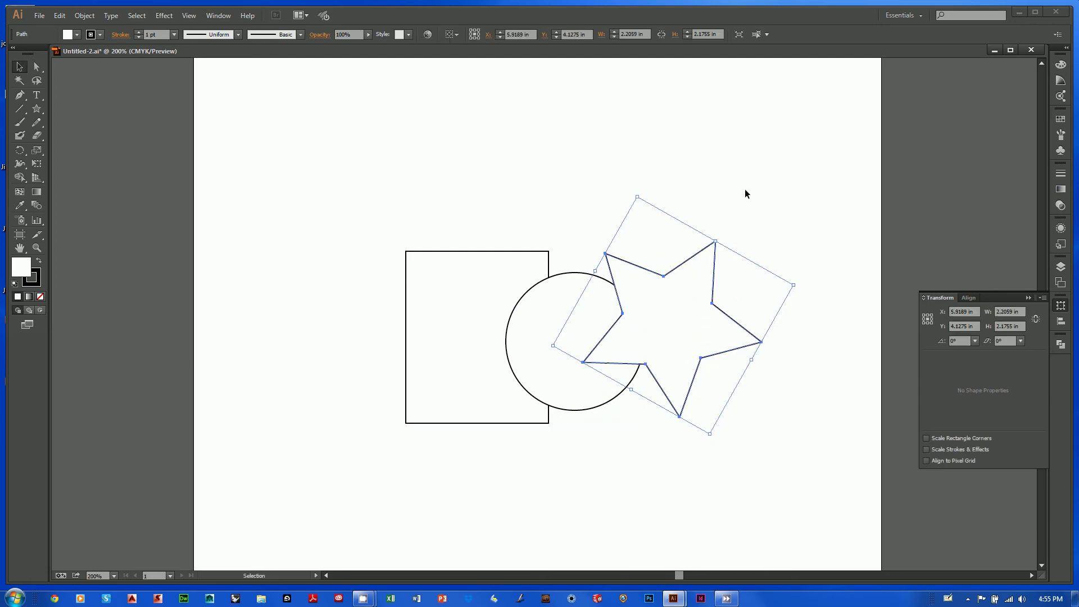
pyautogui.click(745, 194)
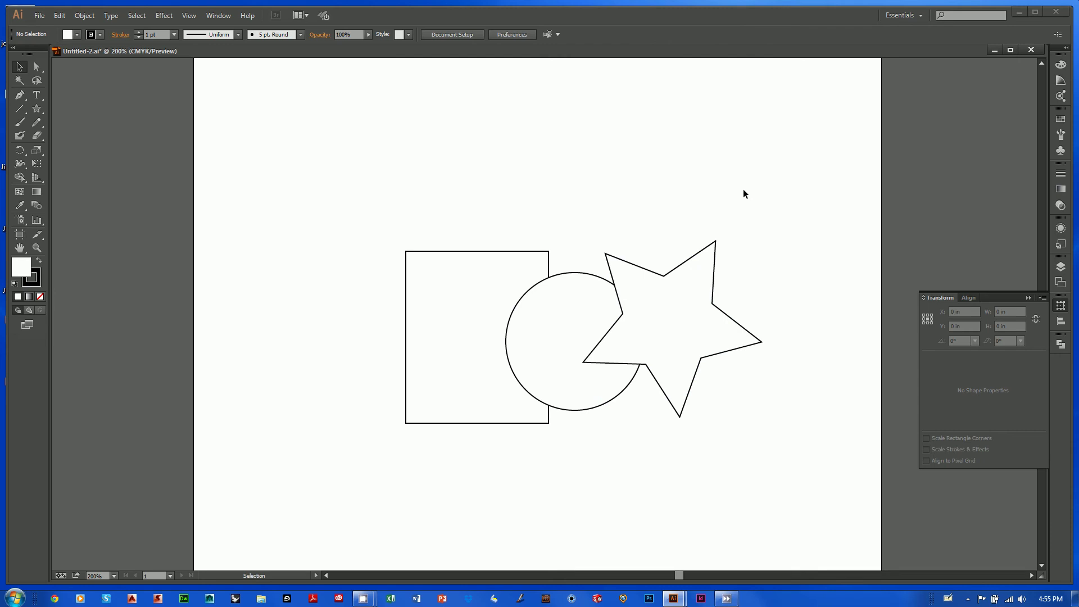
# Select the rectangle, circle and star in turn to check placement, then clear the selection.
pyautogui.click(429, 298)
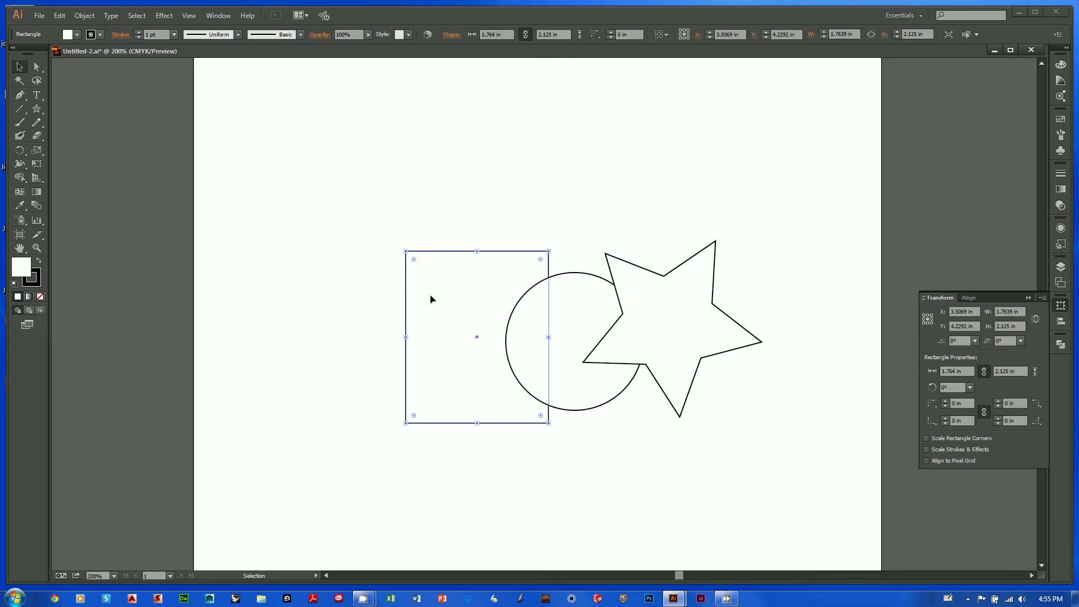
pyautogui.click(489, 160)
pyautogui.click(550, 336)
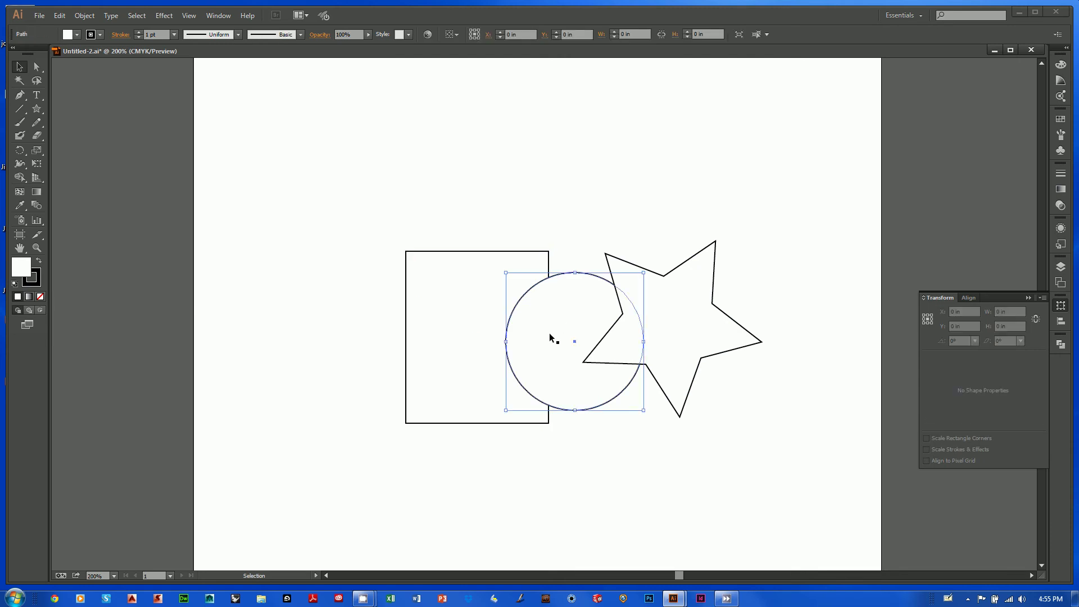
pyautogui.click(703, 333)
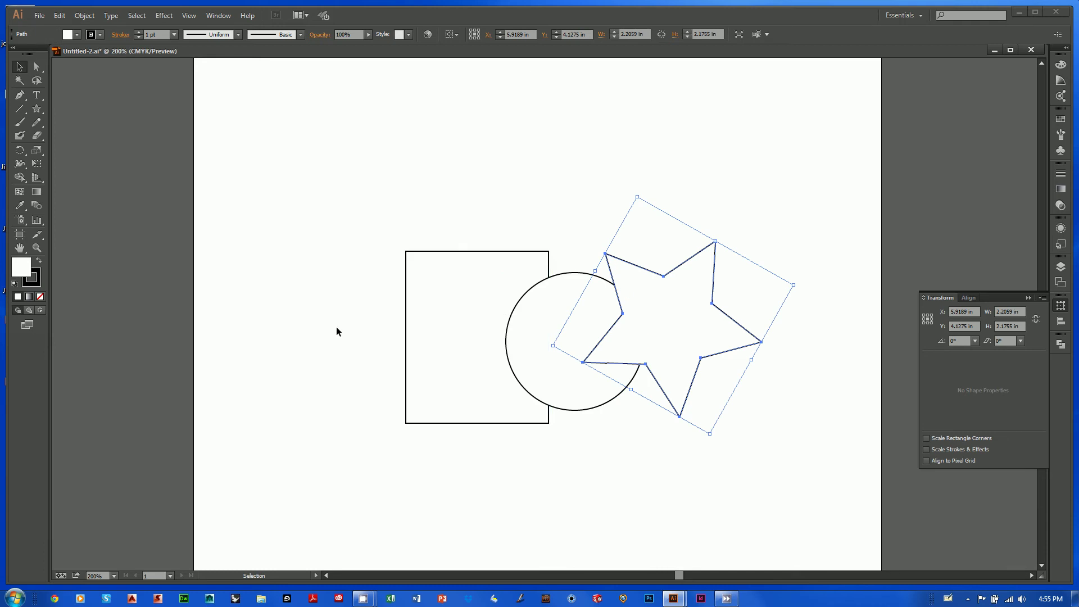
pyautogui.click(305, 309)
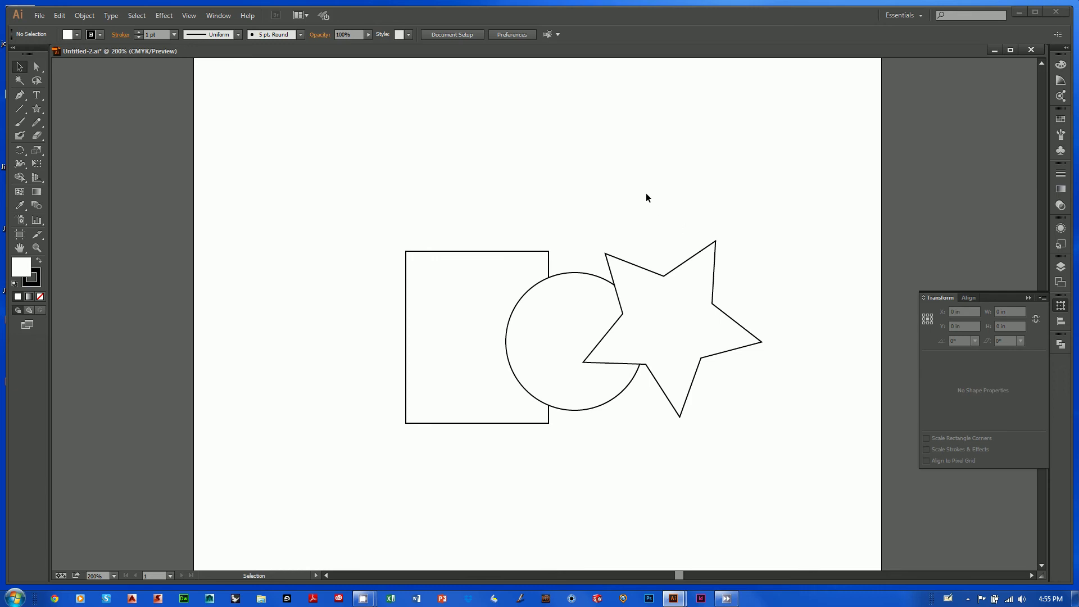
# Send the star behind the circle with Arrange > Send to Back from its context menu.
pyautogui.rightClick(667, 321)
pyautogui.click(670, 292)
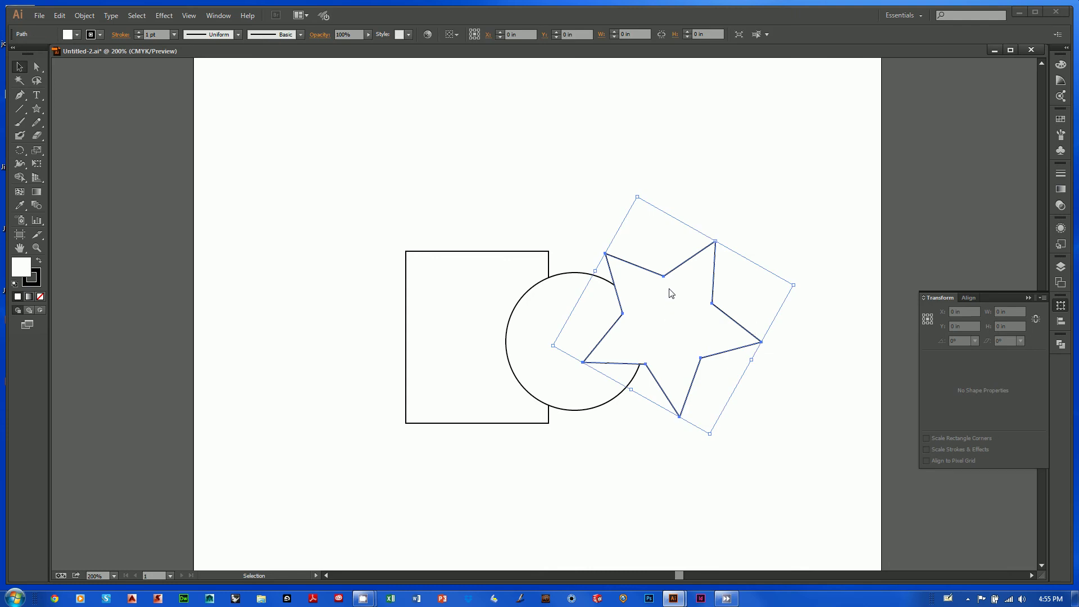
pyautogui.rightClick(685, 305)
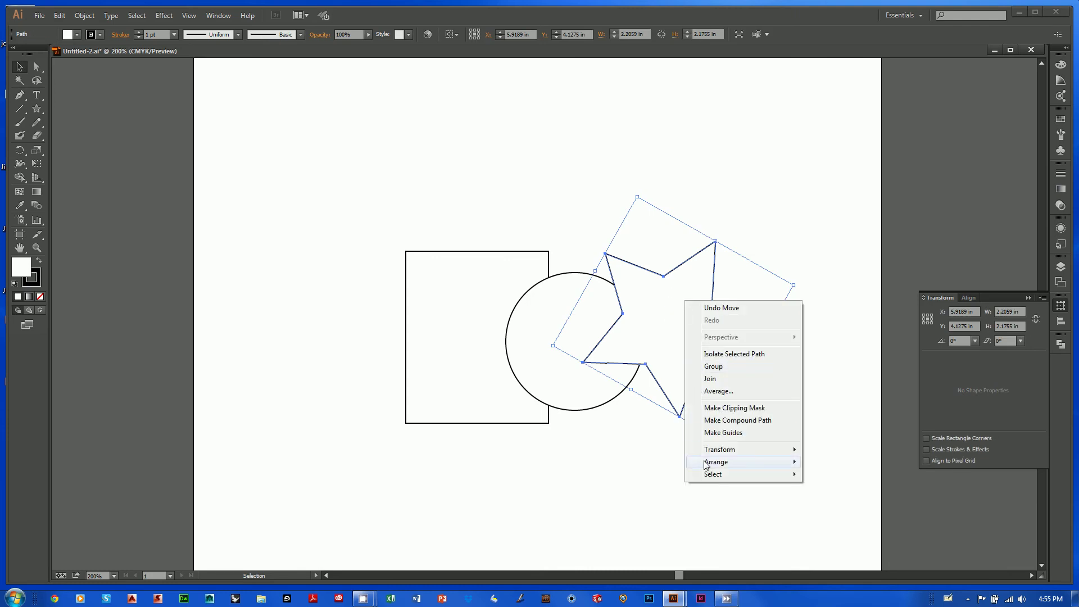
pyautogui.moveTo(709, 466)
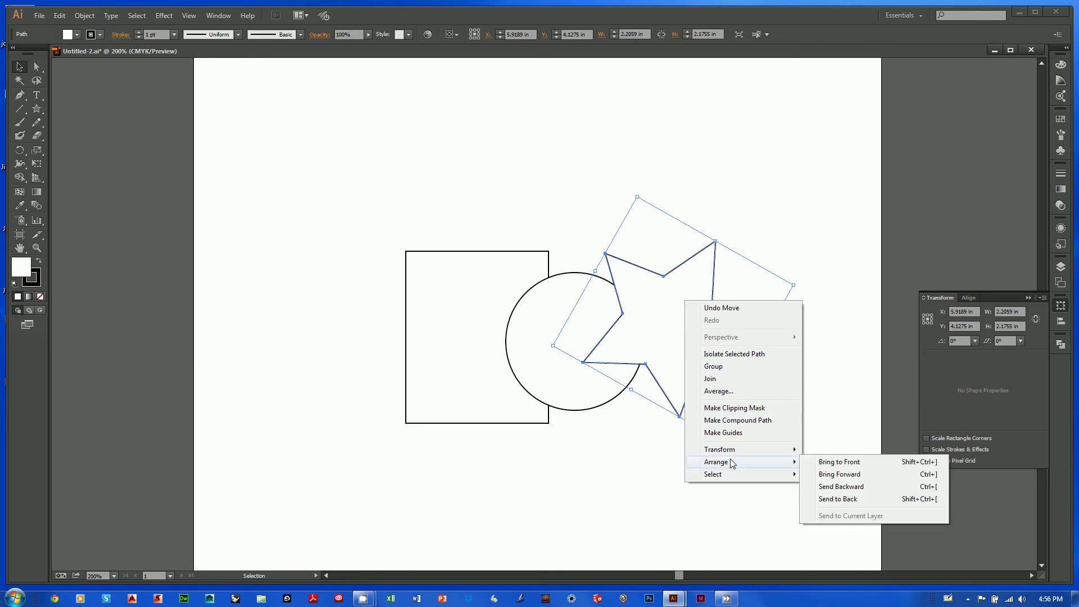
pyautogui.click(838, 499)
pyautogui.click(777, 191)
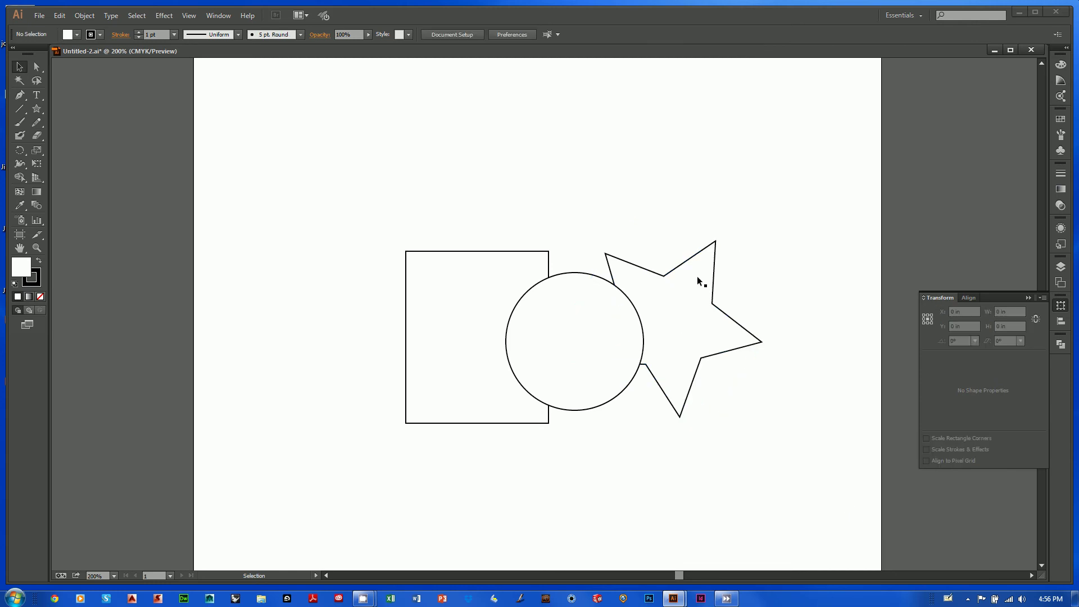
# Send the circle to the back with Arrange > Send to Back, behind the rectangle and star.
pyautogui.click(678, 319)
pyautogui.click(481, 307)
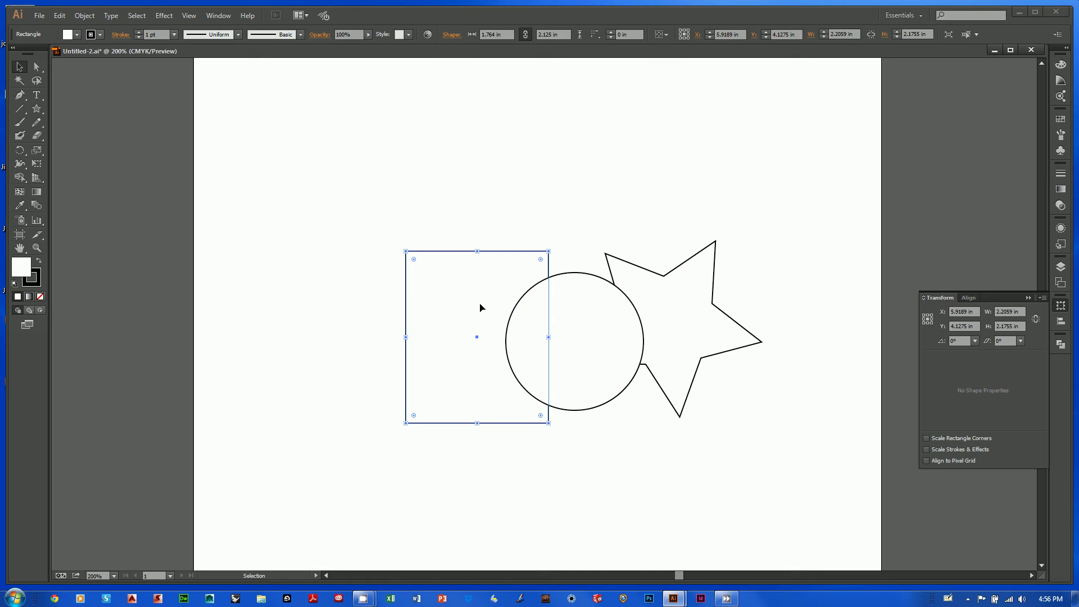
pyautogui.click(573, 331)
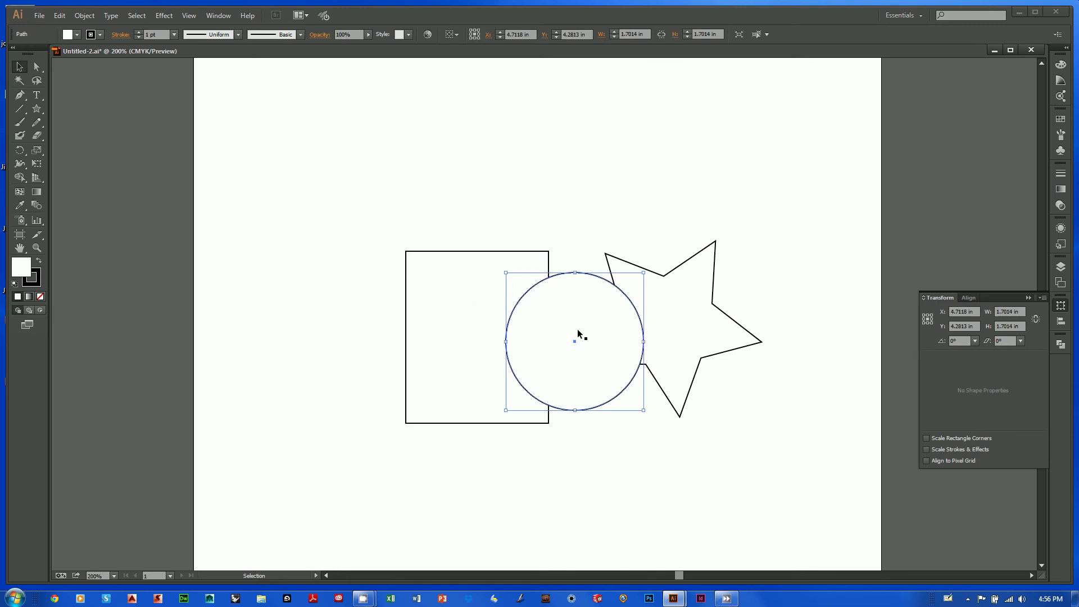
pyautogui.click(629, 194)
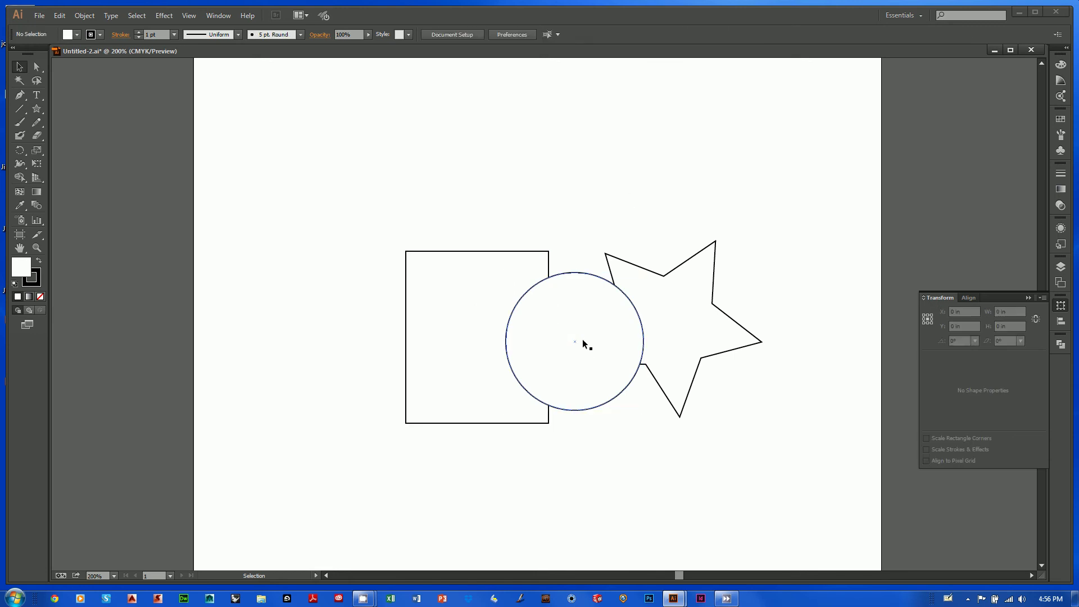
pyautogui.click(582, 340)
pyautogui.rightClick(583, 338)
pyautogui.moveTo(622, 500)
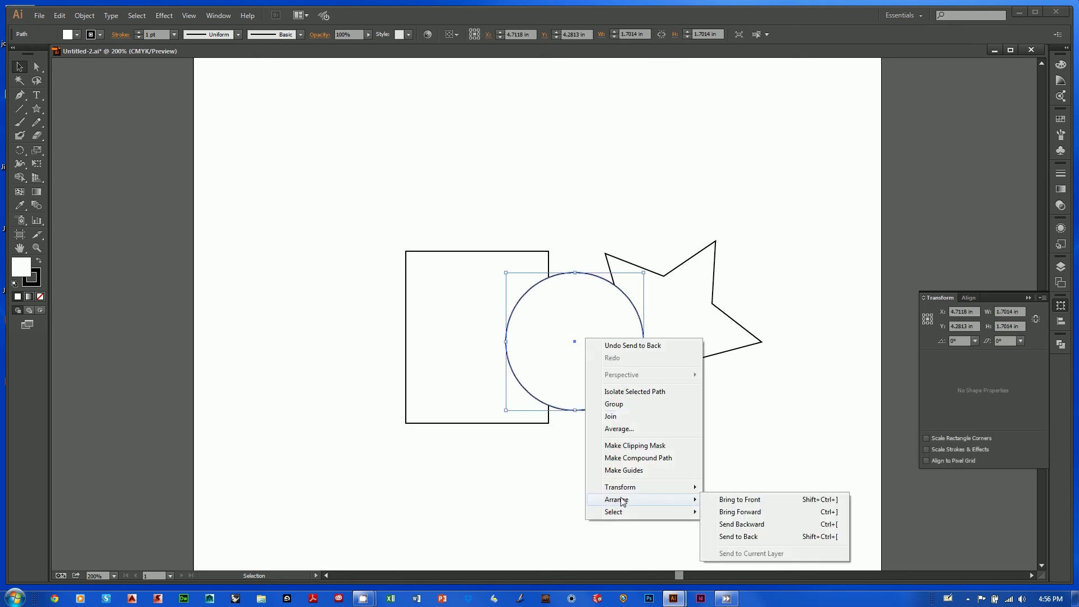
pyautogui.click(753, 537)
pyautogui.click(807, 205)
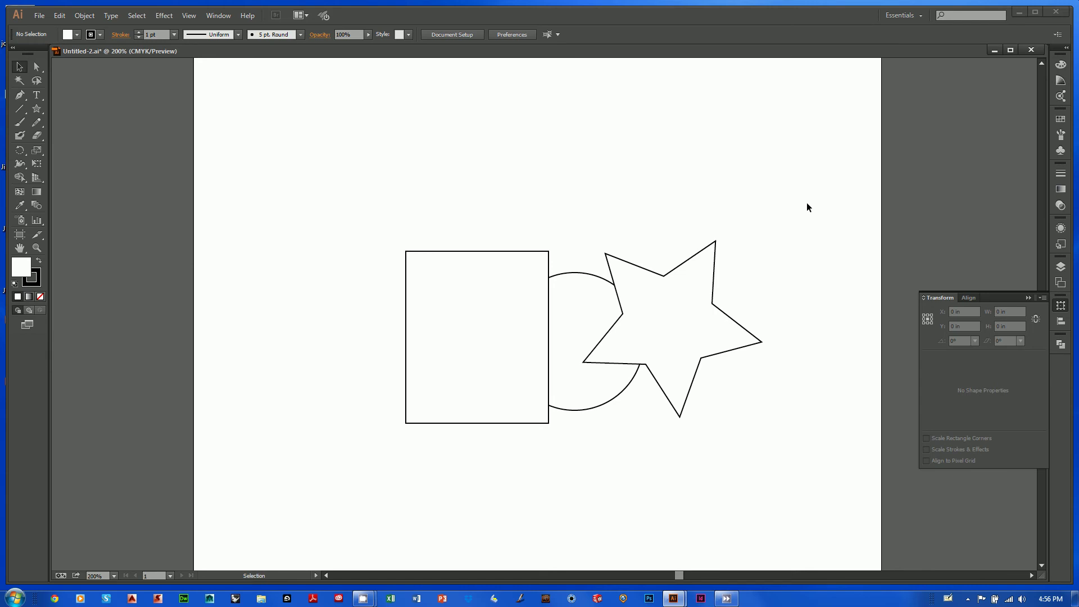
# Hide the transform panel and send the rectangle to the back via Object > Arrange > Send to Back.
pyautogui.click(1060, 306)
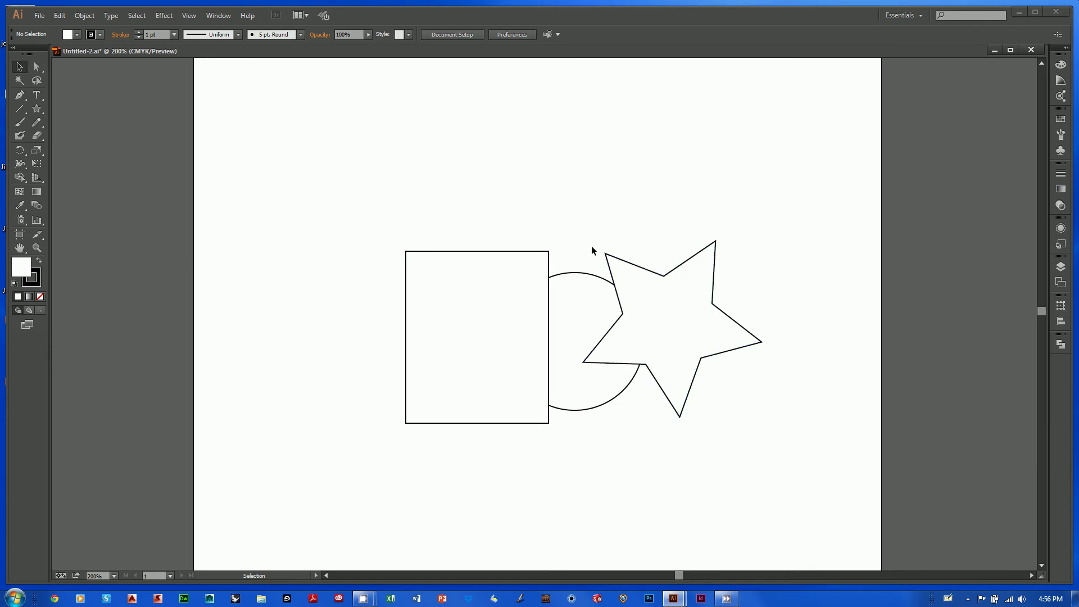
pyautogui.click(441, 301)
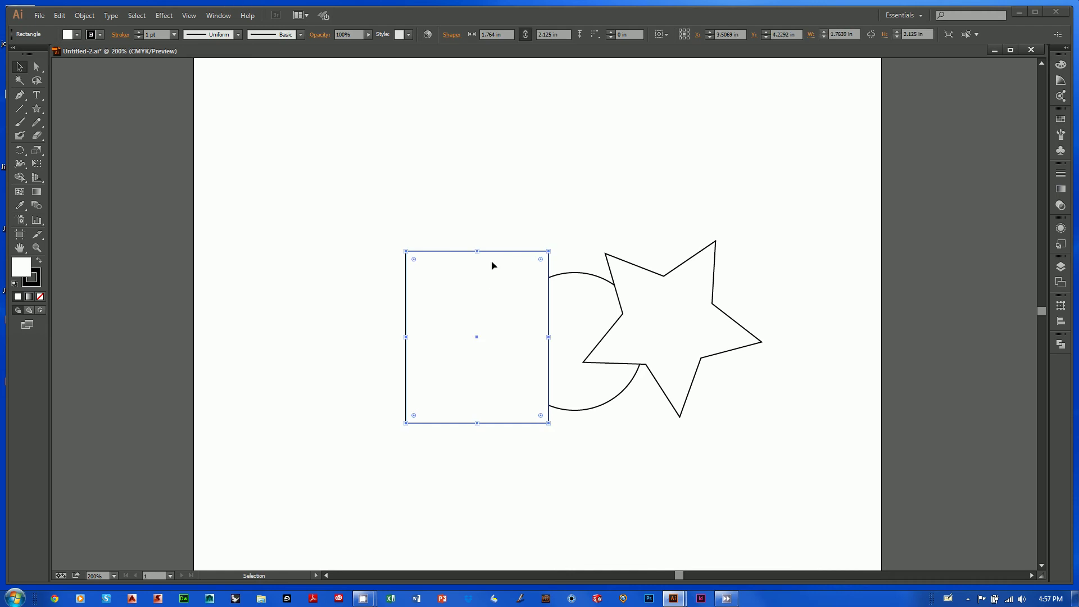
pyautogui.click(84, 15)
pyautogui.moveTo(103, 42)
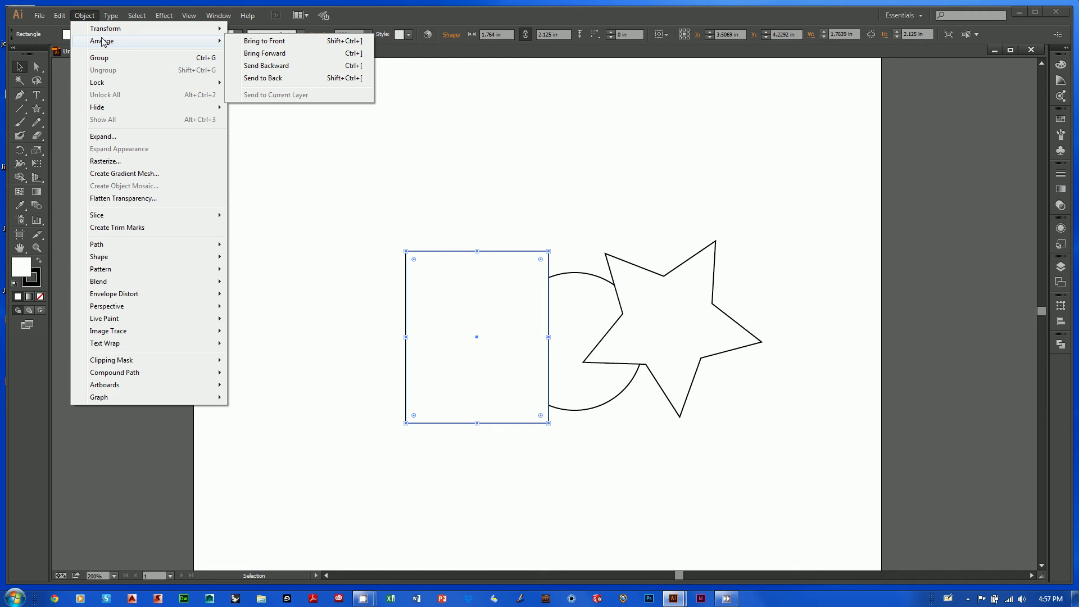
pyautogui.click(84, 17)
pyautogui.click(84, 16)
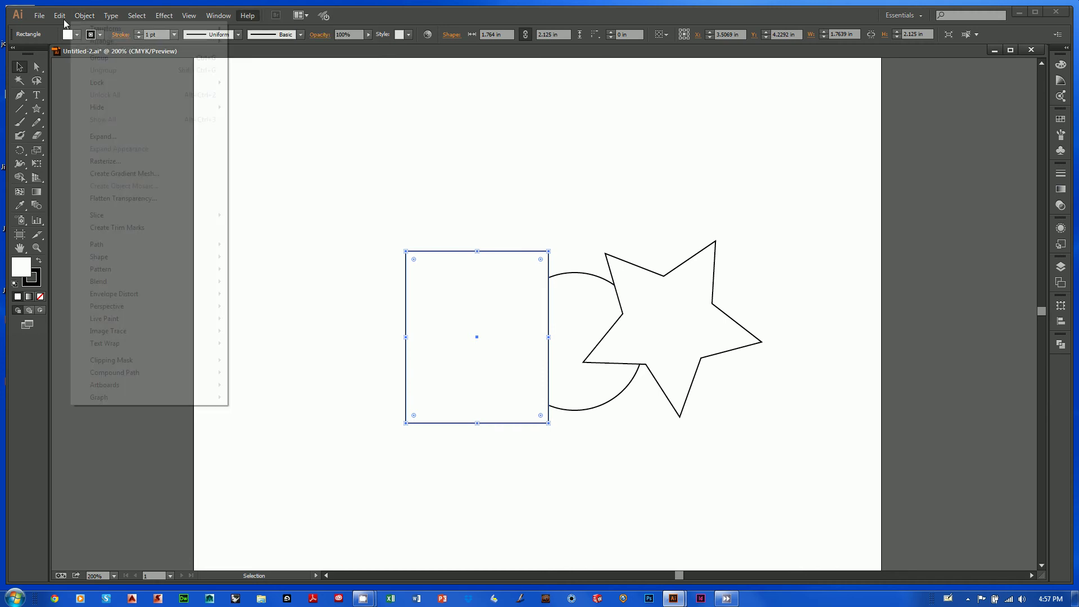
pyautogui.moveTo(104, 42)
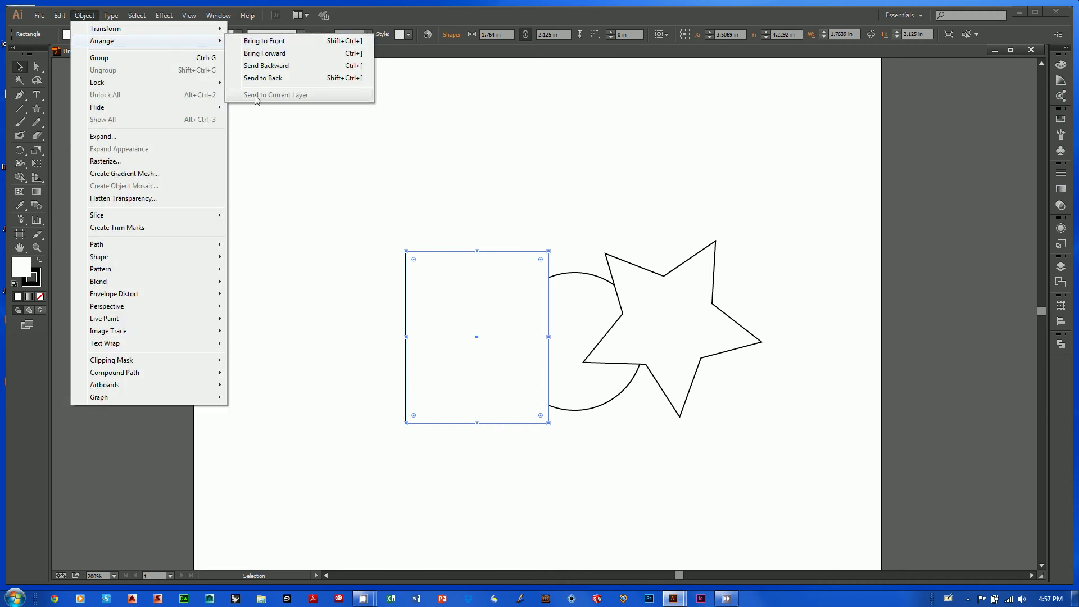
pyautogui.click(267, 80)
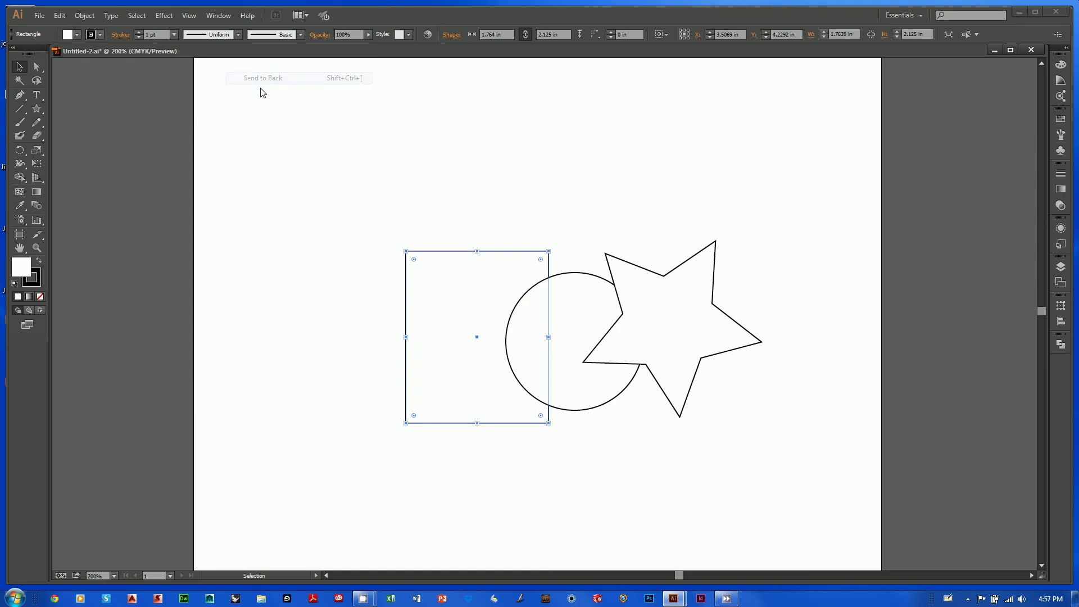
pyautogui.click(672, 212)
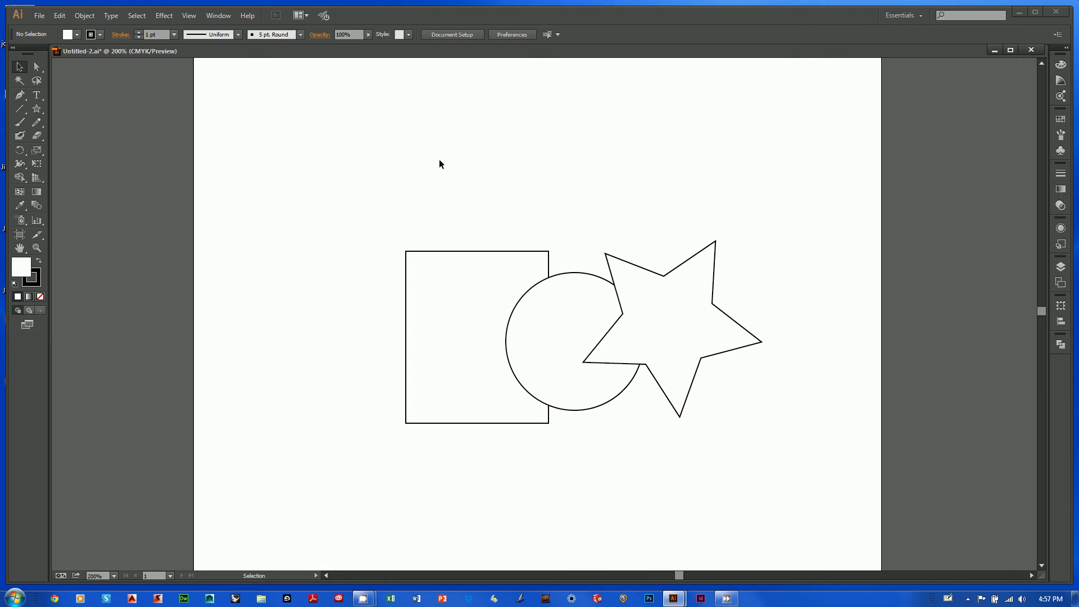
pyautogui.rightClick(461, 318)
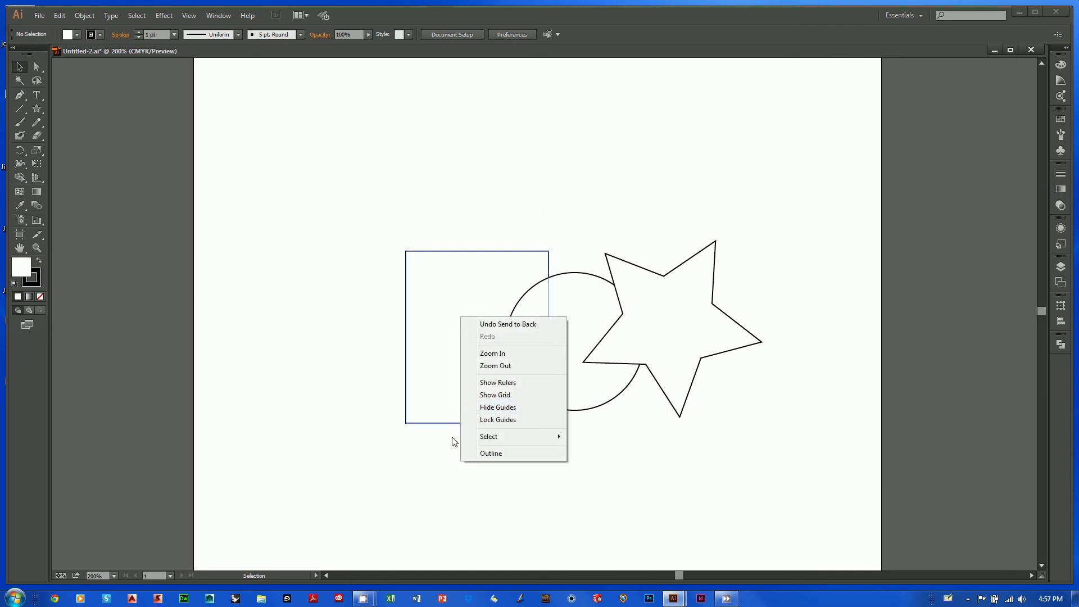
pyautogui.click(453, 218)
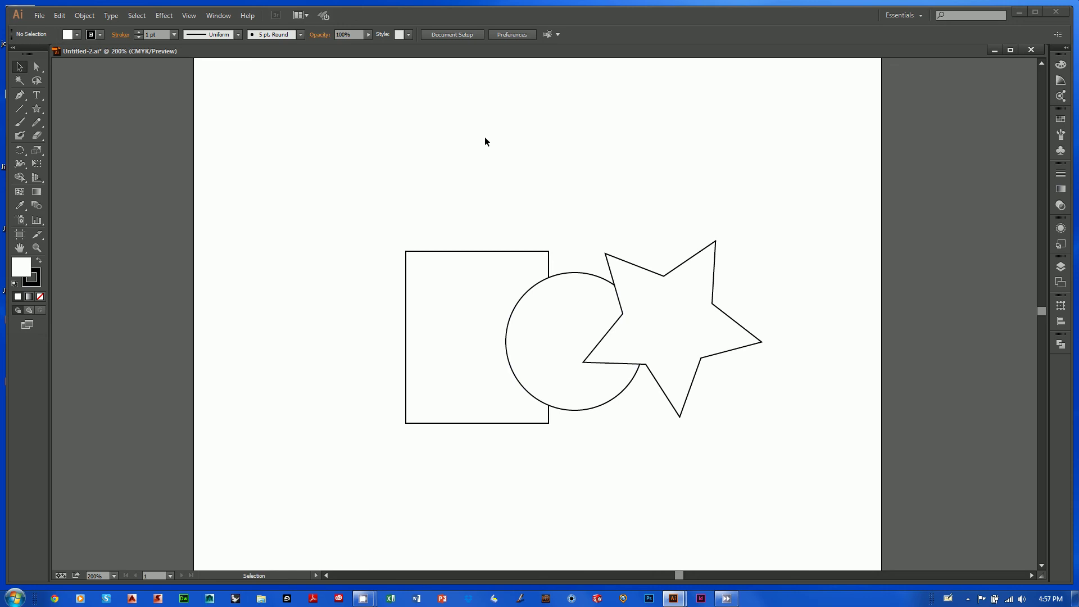
# Nudge the rectangle slightly right and move the star up a little.
pyautogui.moveTo(446, 344); pyautogui.dragTo(456, 346)
pyautogui.click(608, 229)
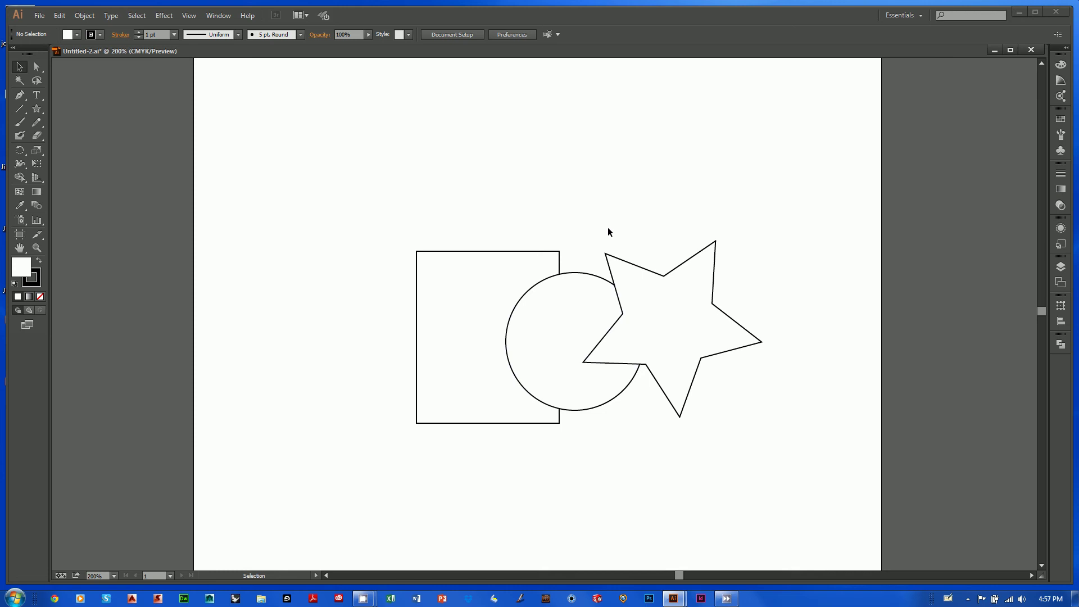
pyautogui.moveTo(661, 311); pyautogui.dragTo(659, 292)
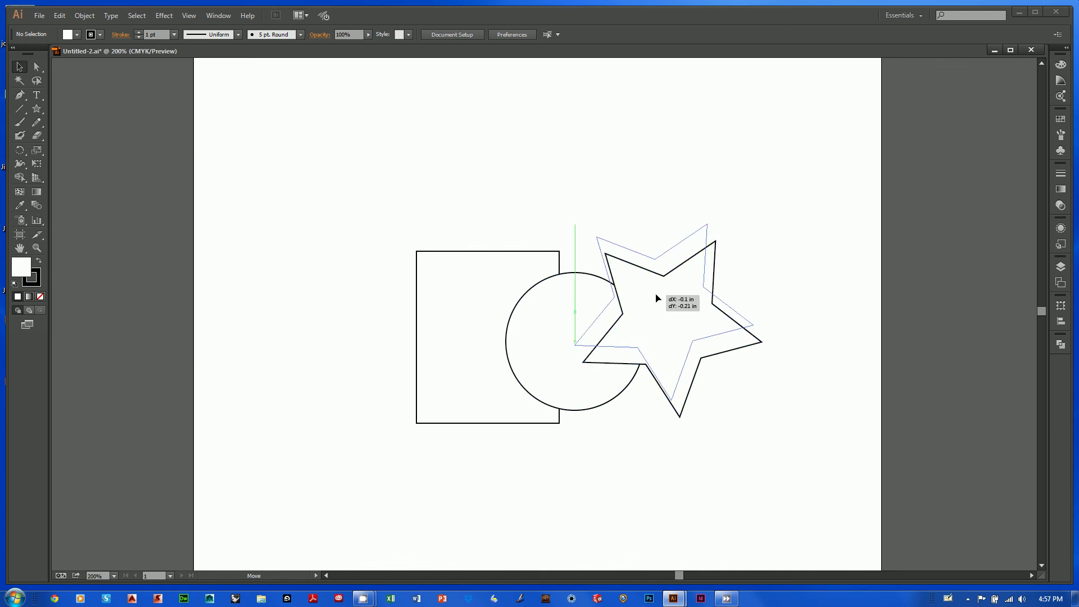
pyautogui.moveTo(656, 298); pyautogui.dragTo(666, 302)
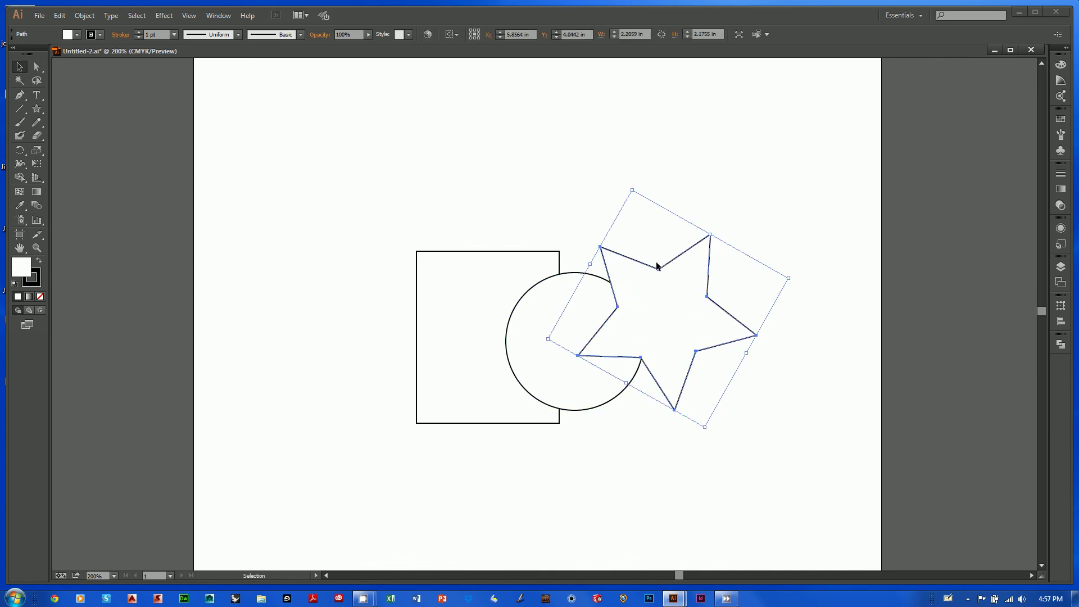
pyautogui.click(788, 183)
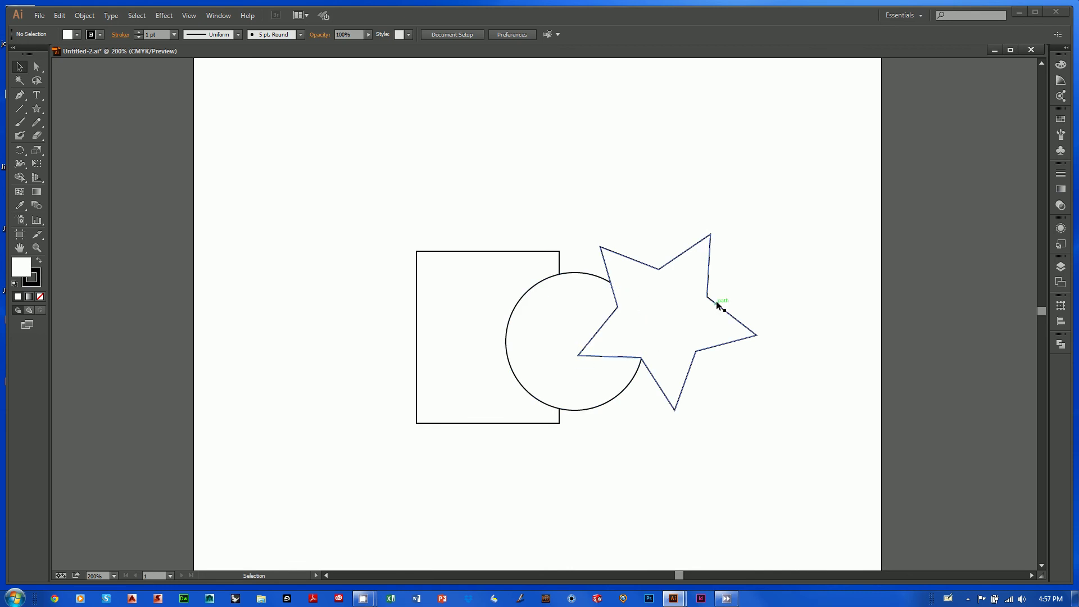
# Shift the star slightly up and right, then deselect all shapes.
pyautogui.click(672, 319)
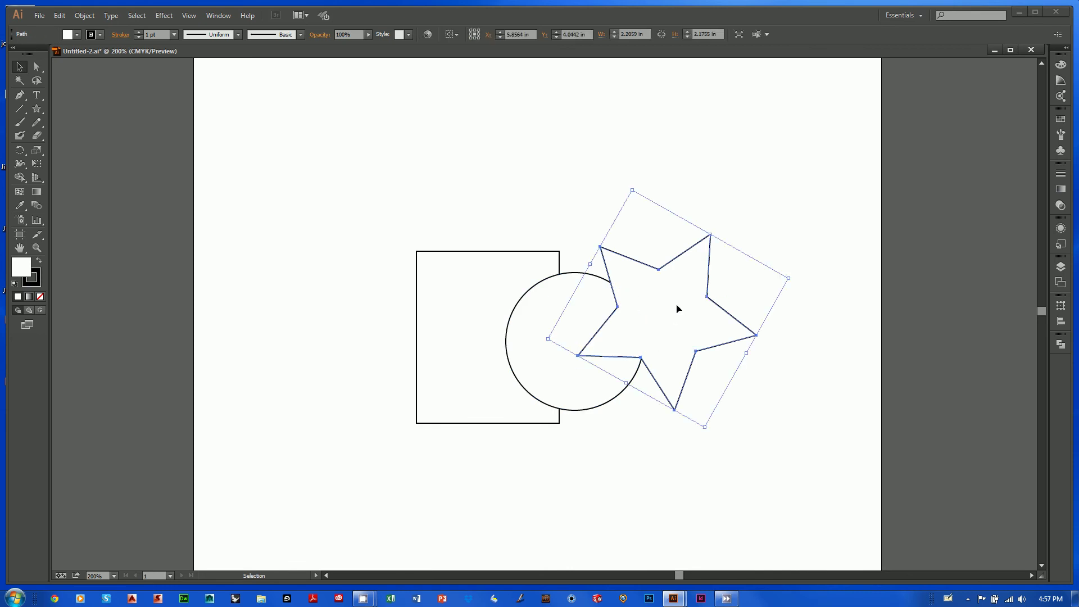
pyautogui.moveTo(677, 308); pyautogui.dragTo(683, 304)
pyautogui.click(567, 192)
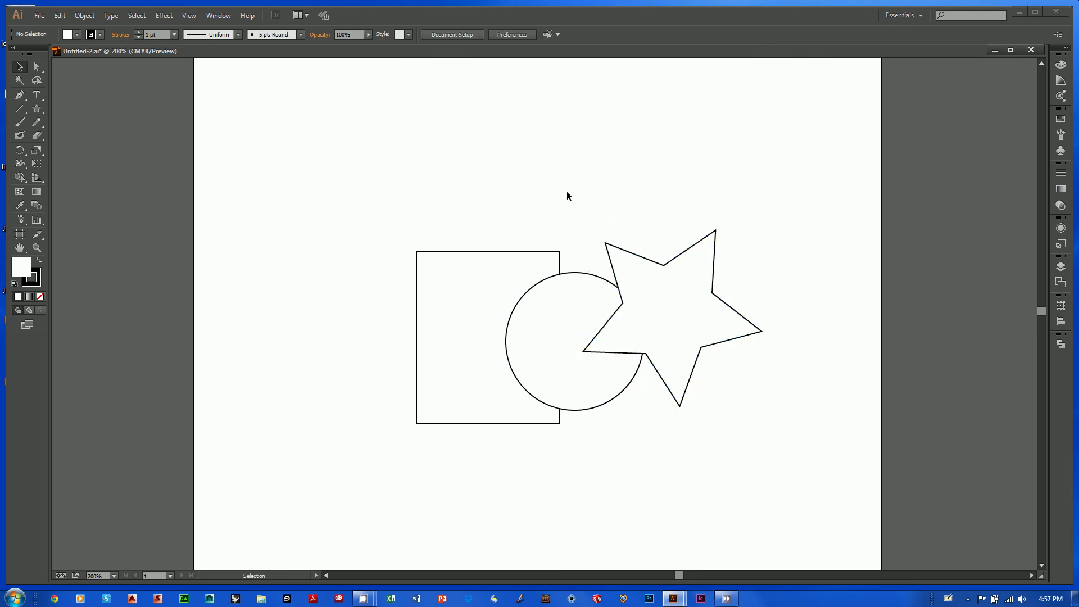
pyautogui.click(551, 315)
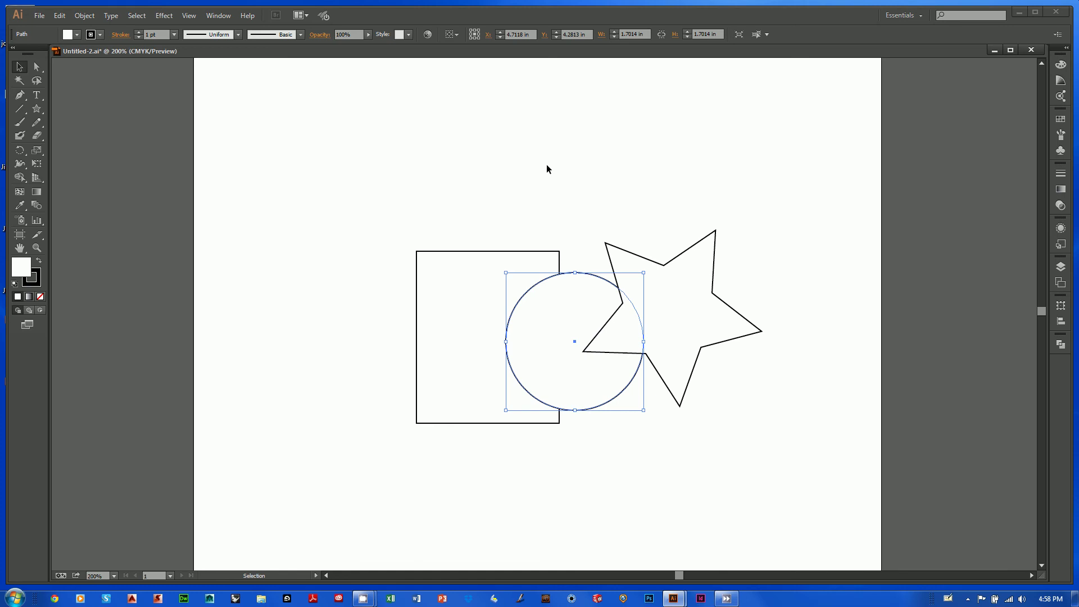
pyautogui.click(544, 198)
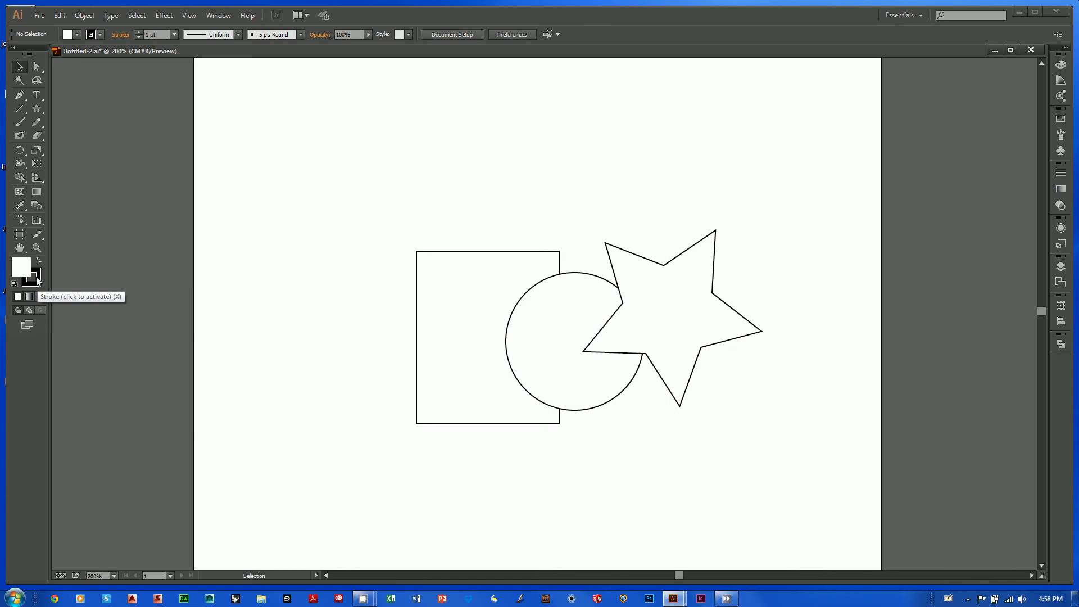
pyautogui.click(683, 310)
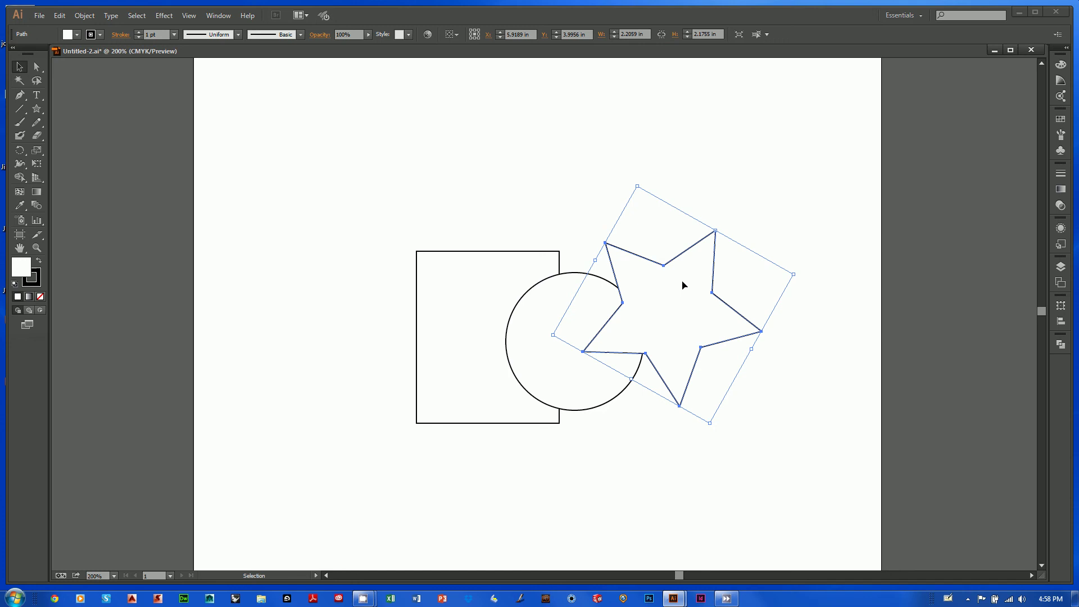
pyautogui.click(591, 179)
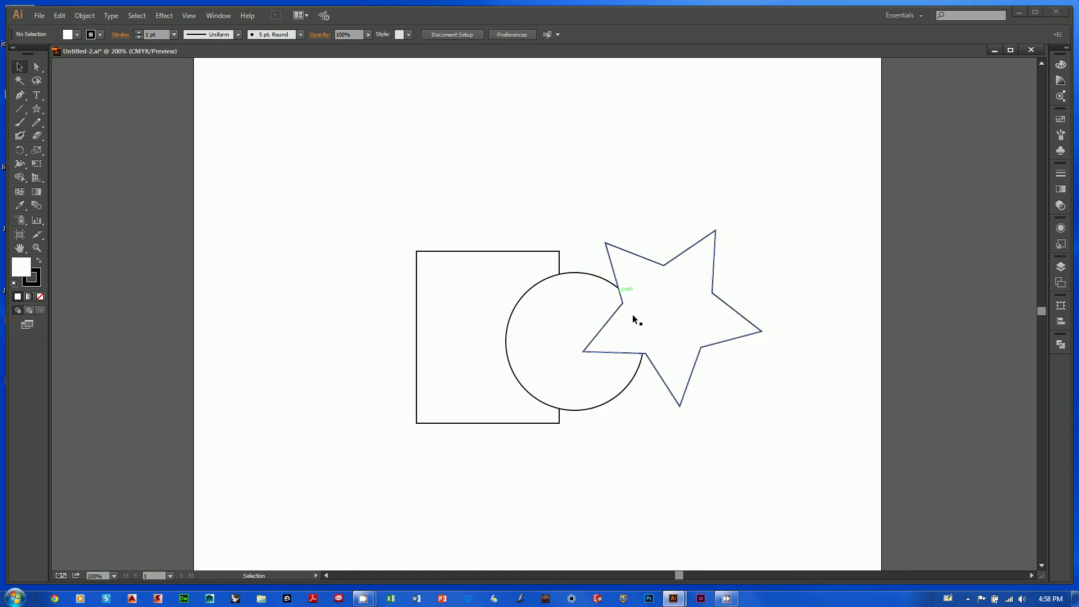
pyautogui.click(655, 303)
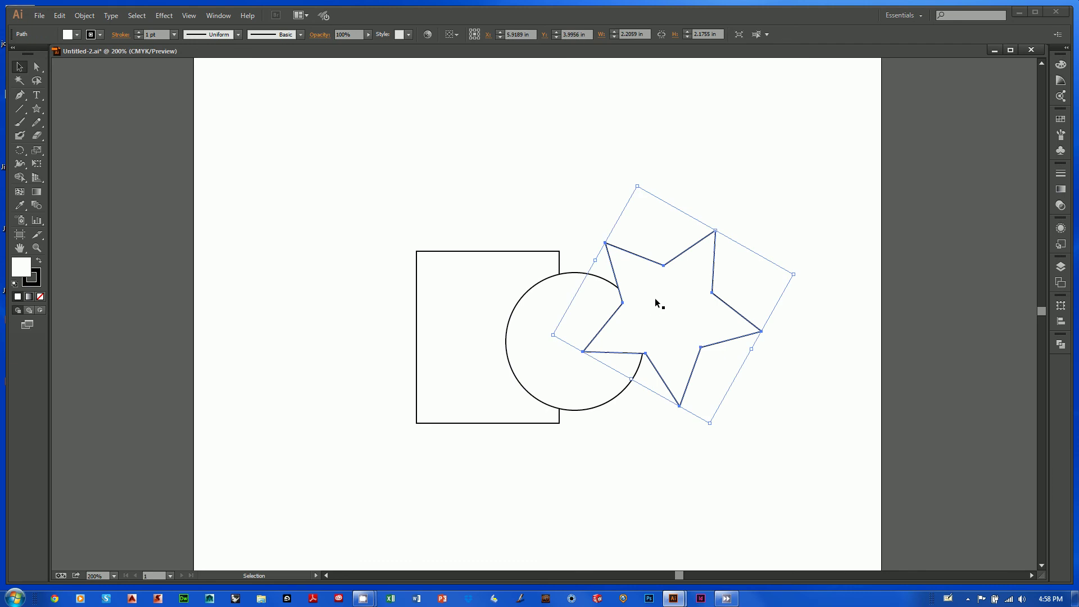
# Give the star a purple fill in the Color Picker, then change its fill to None.
pyautogui.doubleClick(22, 273)
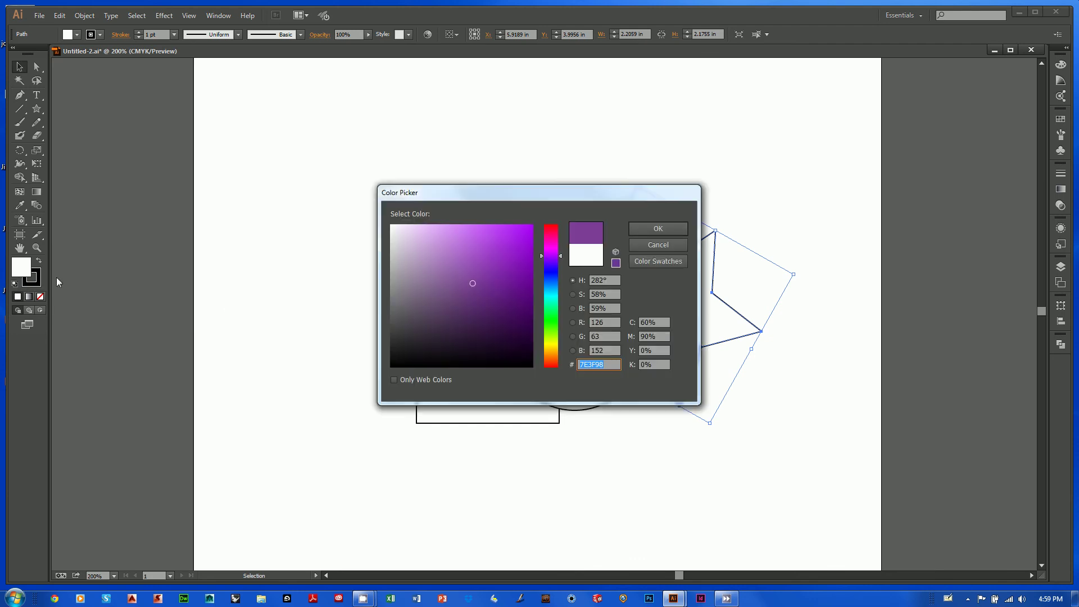
pyautogui.moveTo(517, 192); pyautogui.dragTo(496, 124)
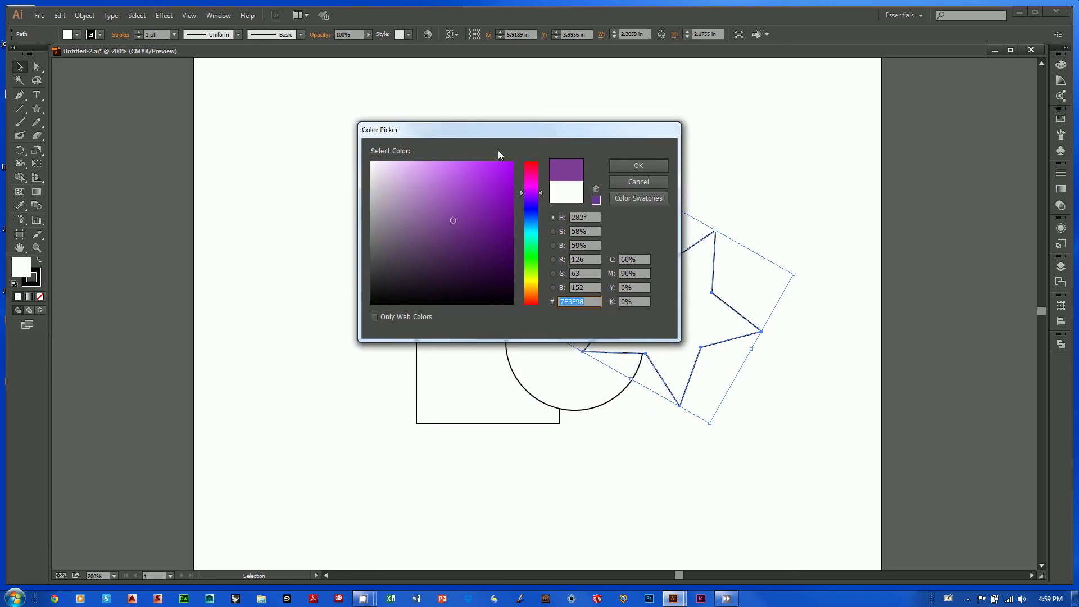
pyautogui.click(487, 201)
pyautogui.click(639, 160)
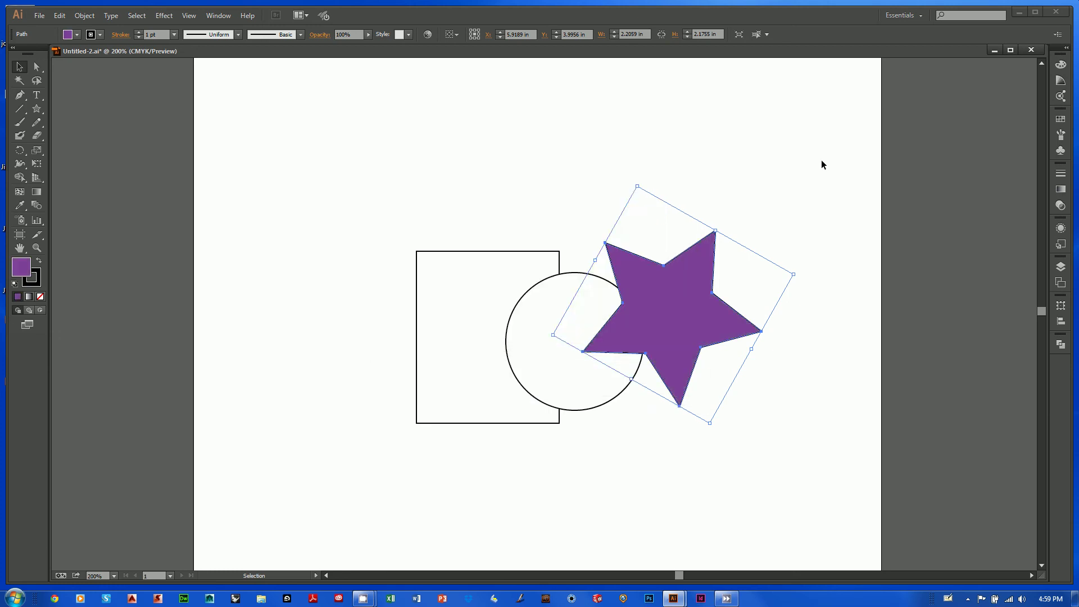
pyautogui.click(821, 159)
pyautogui.click(693, 289)
pyautogui.click(40, 298)
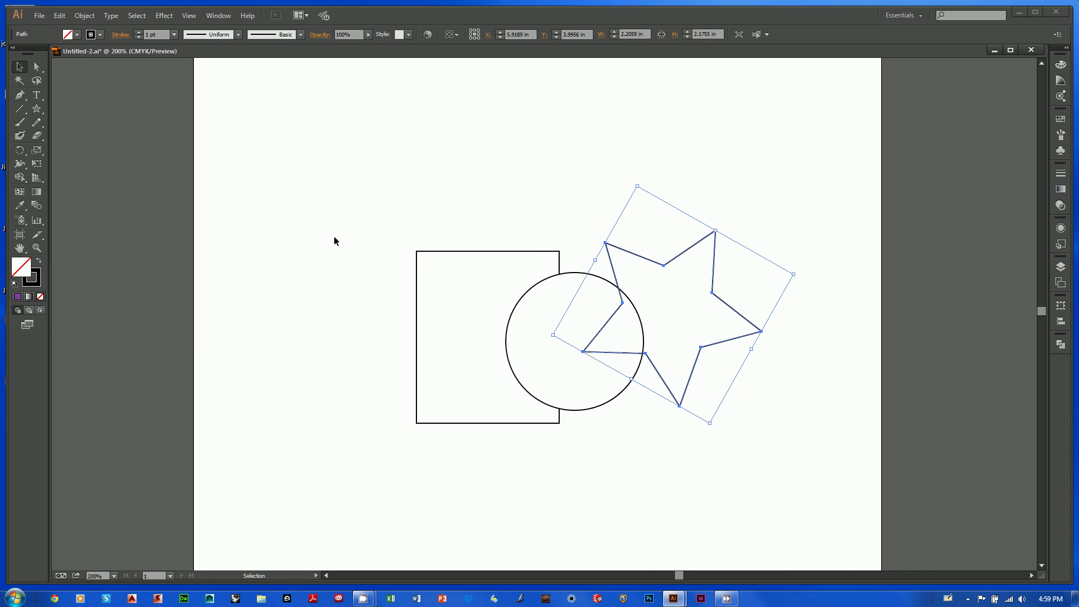
# Select the circle, star and rectangle in turn to check their fills.
pyautogui.click(807, 190)
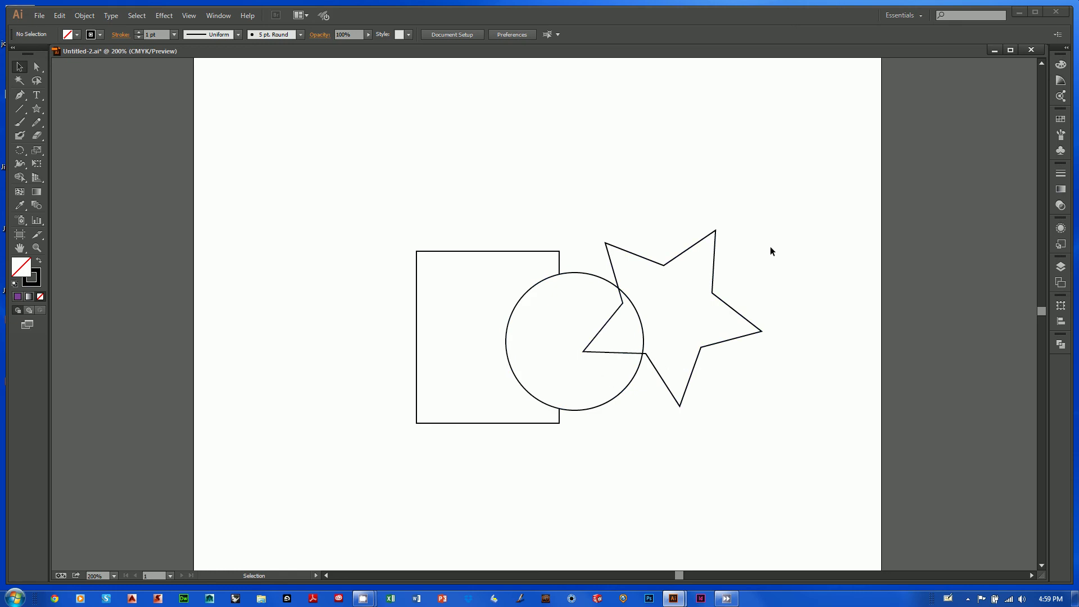
pyautogui.click(583, 313)
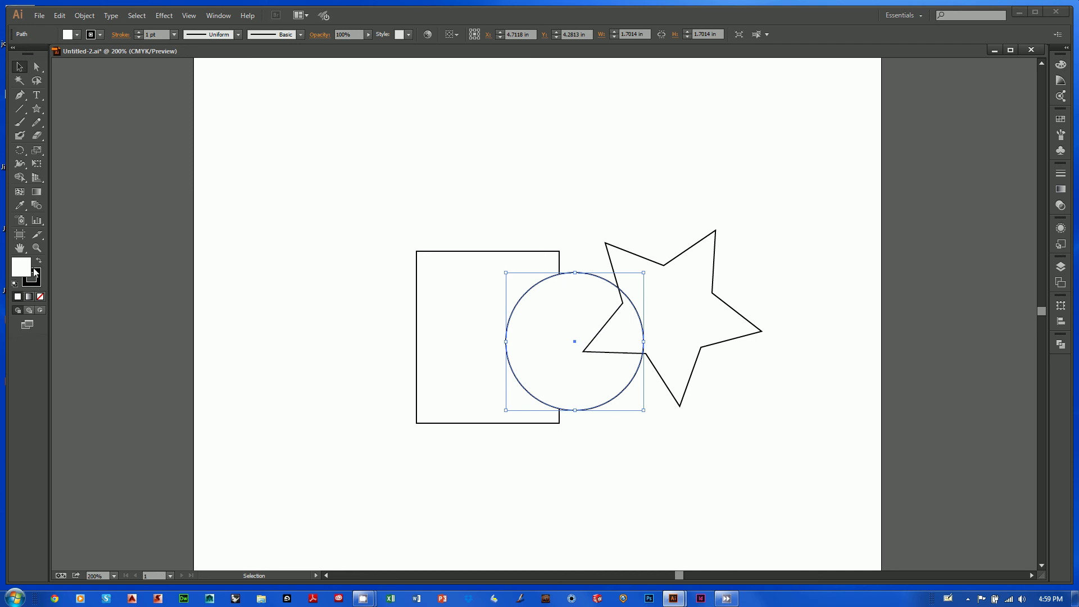
pyautogui.click(615, 169)
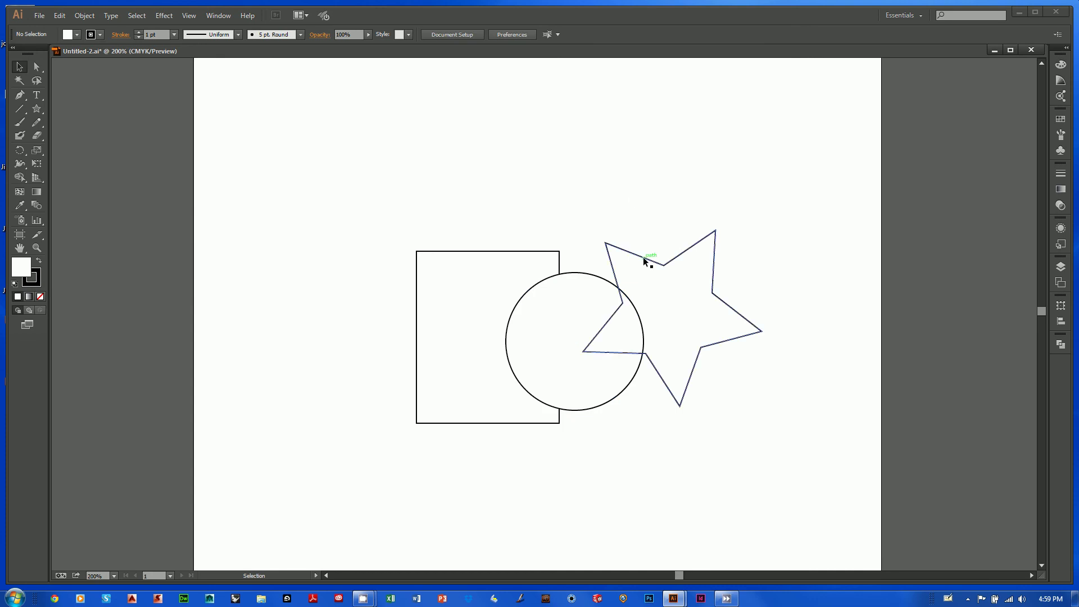
pyautogui.click(644, 261)
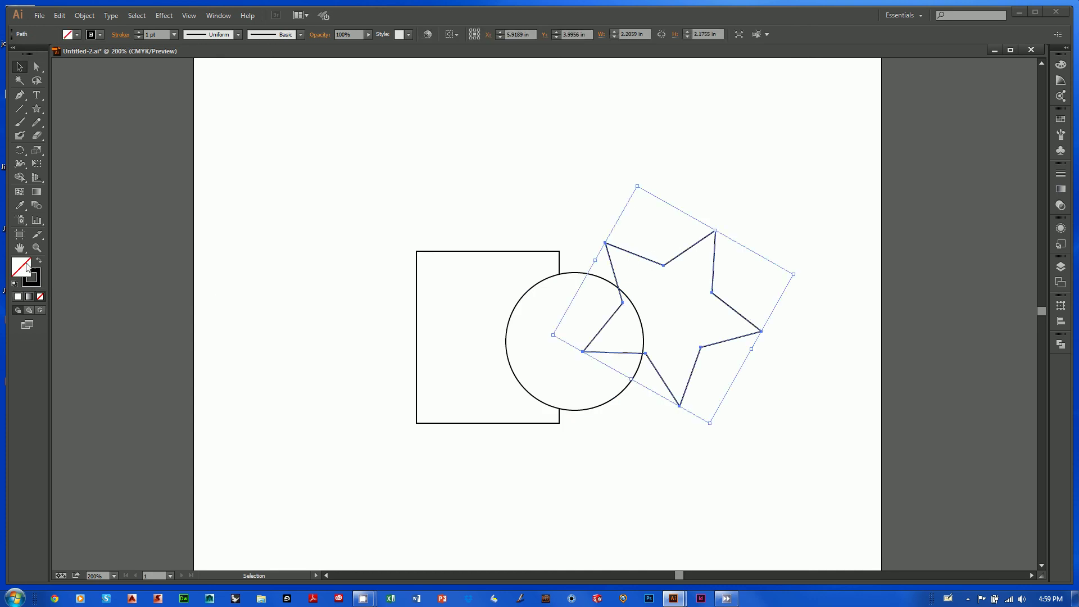
pyautogui.click(615, 166)
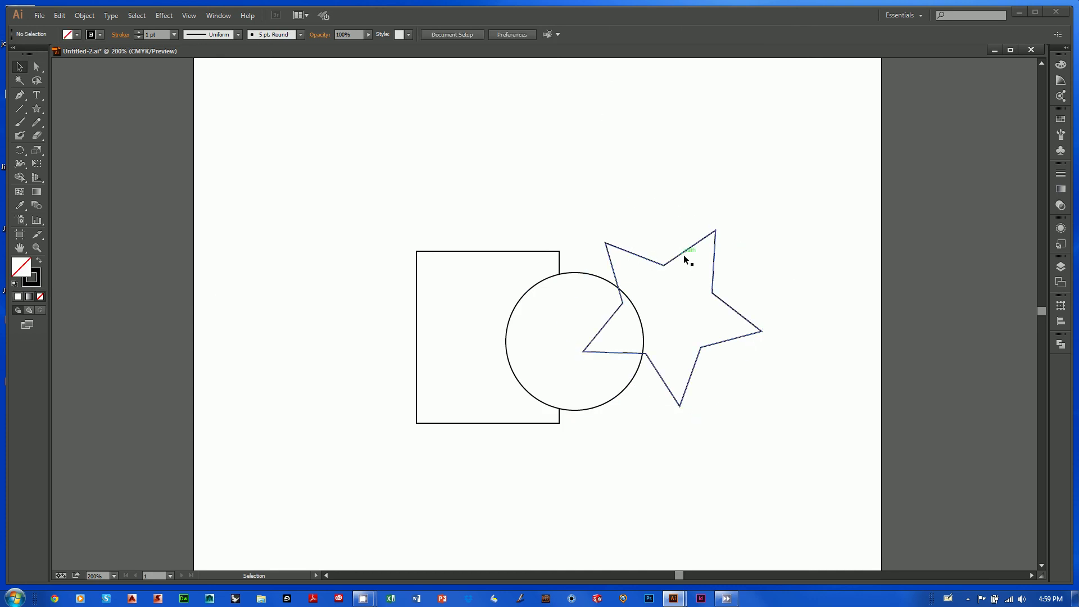
pyautogui.click(684, 254)
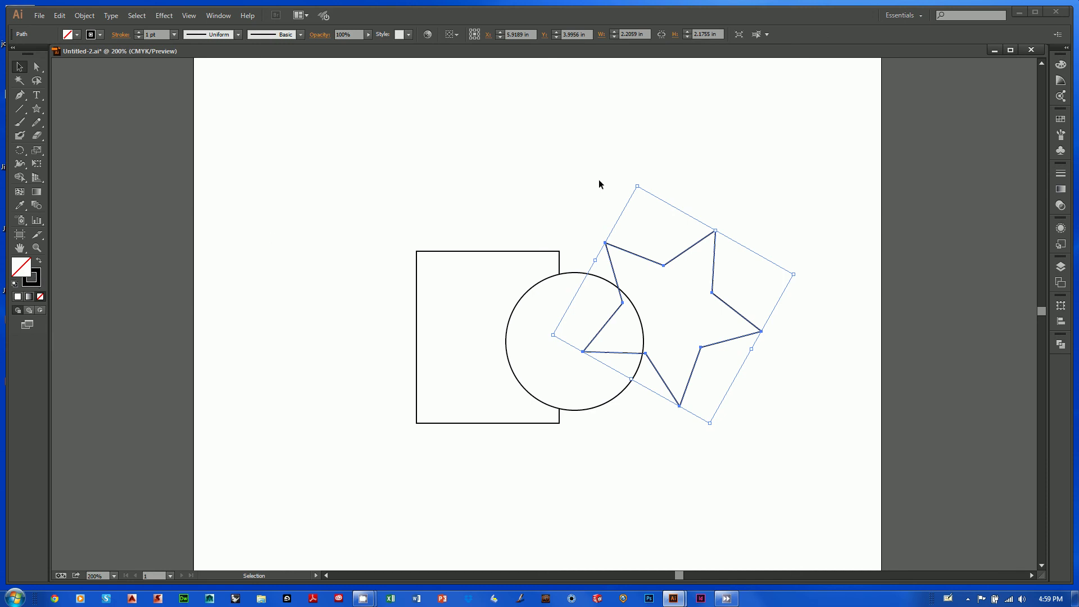
pyautogui.click(564, 293)
pyautogui.click(565, 293)
pyautogui.click(443, 292)
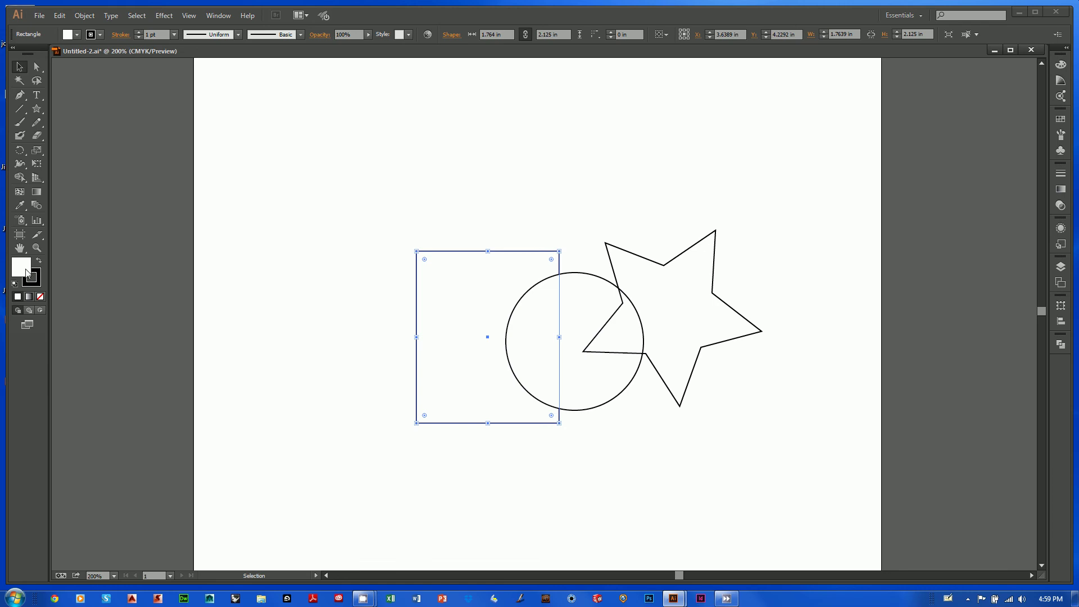
pyautogui.click(603, 167)
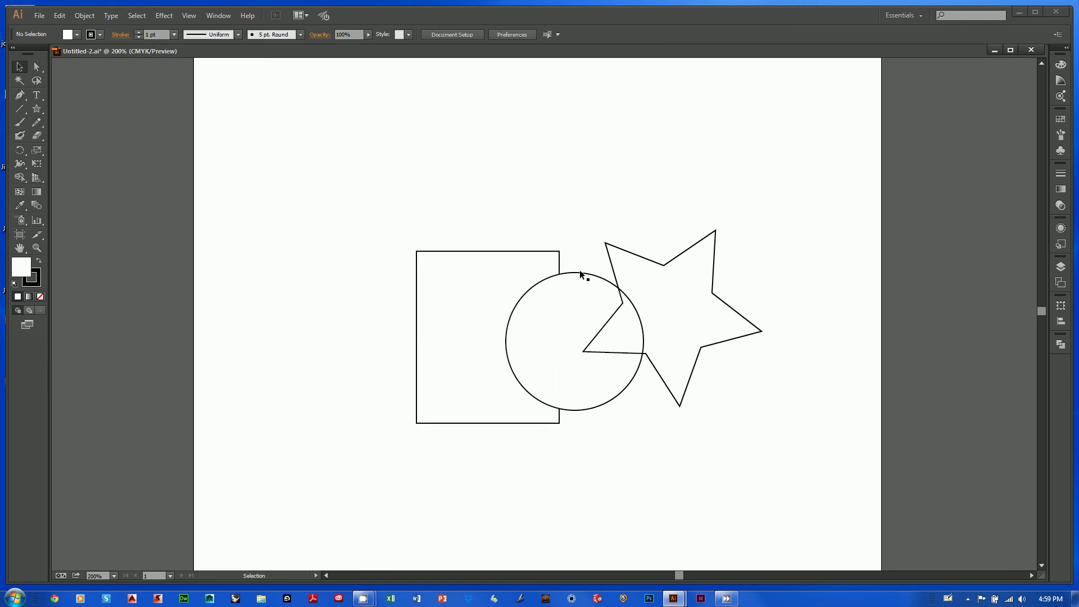
# Set the rectangle's fill to None with the toolbox swatch, then deselect it.
pyautogui.click(580, 273)
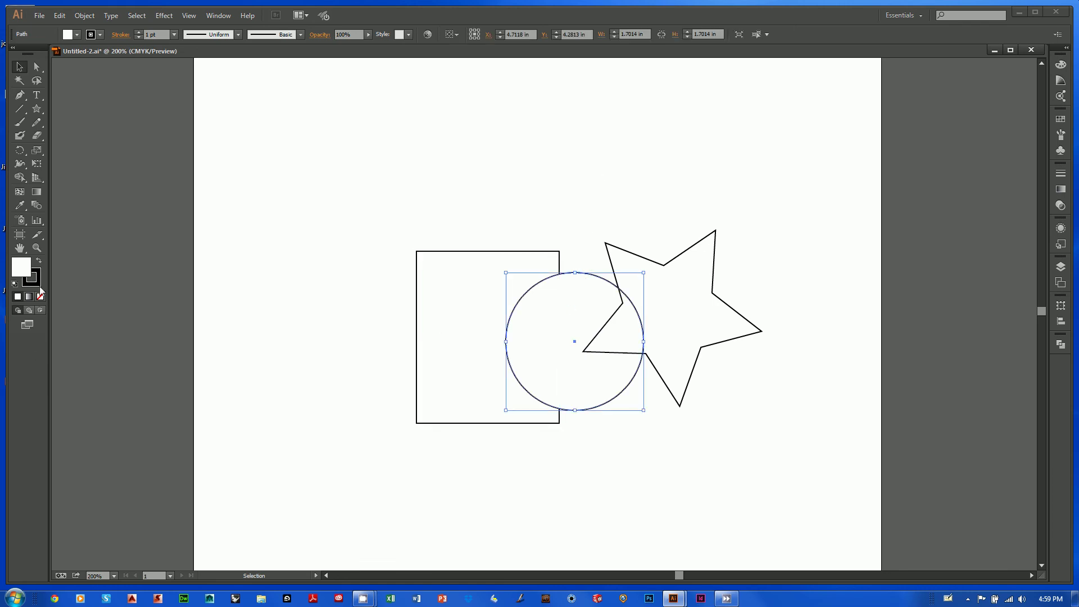
pyautogui.click(591, 136)
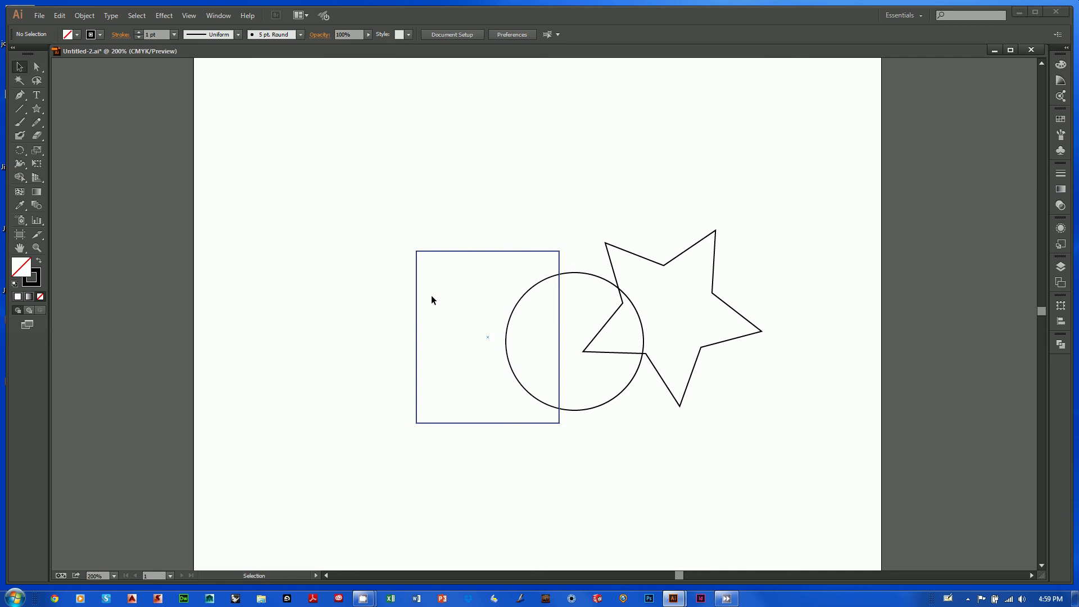
pyautogui.click(416, 281)
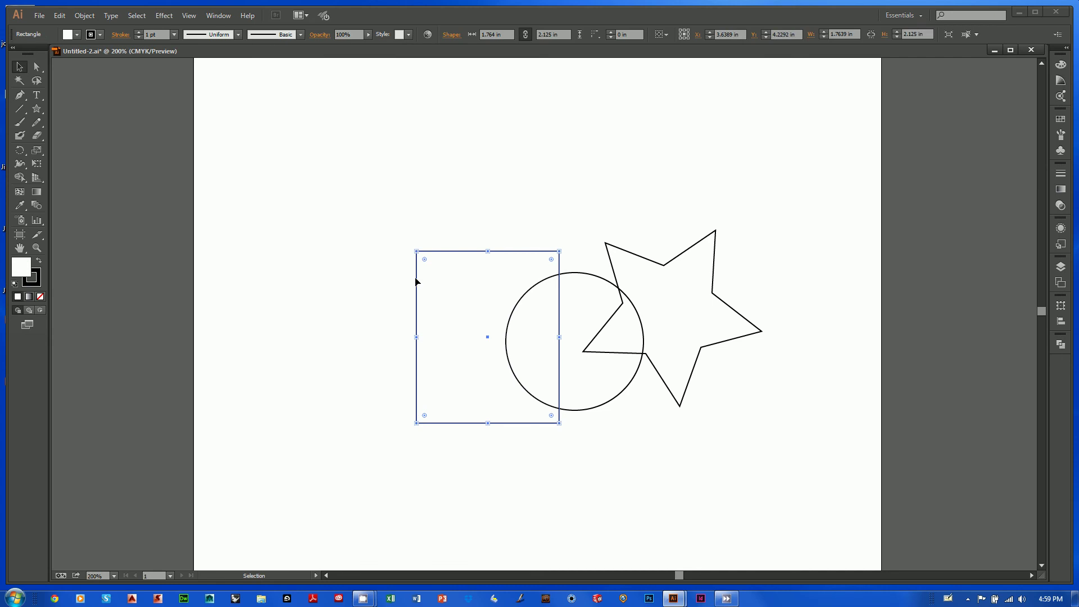
pyautogui.click(40, 296)
pyautogui.click(550, 181)
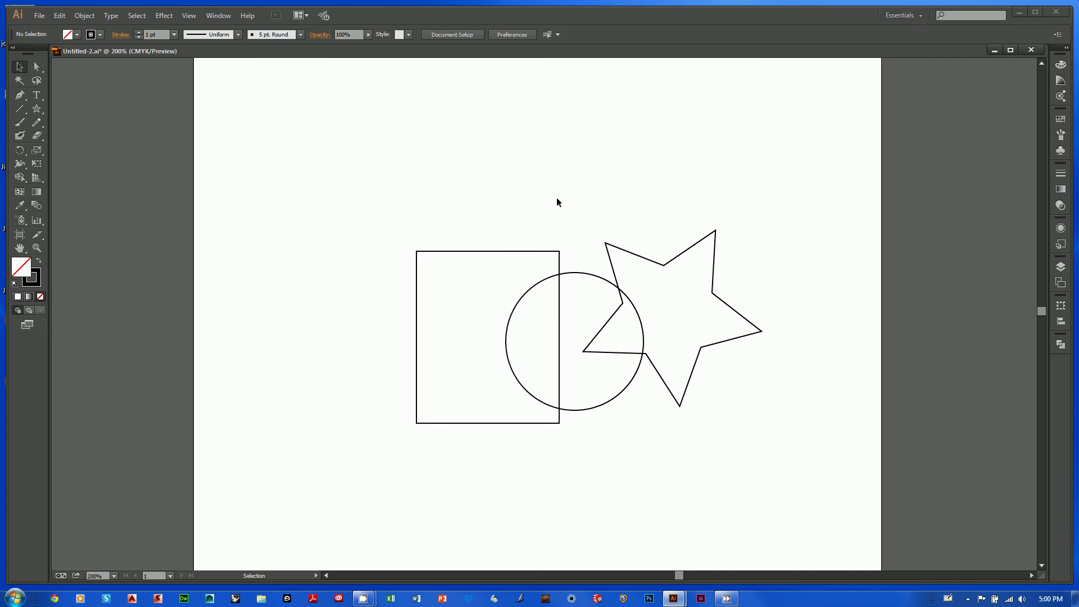